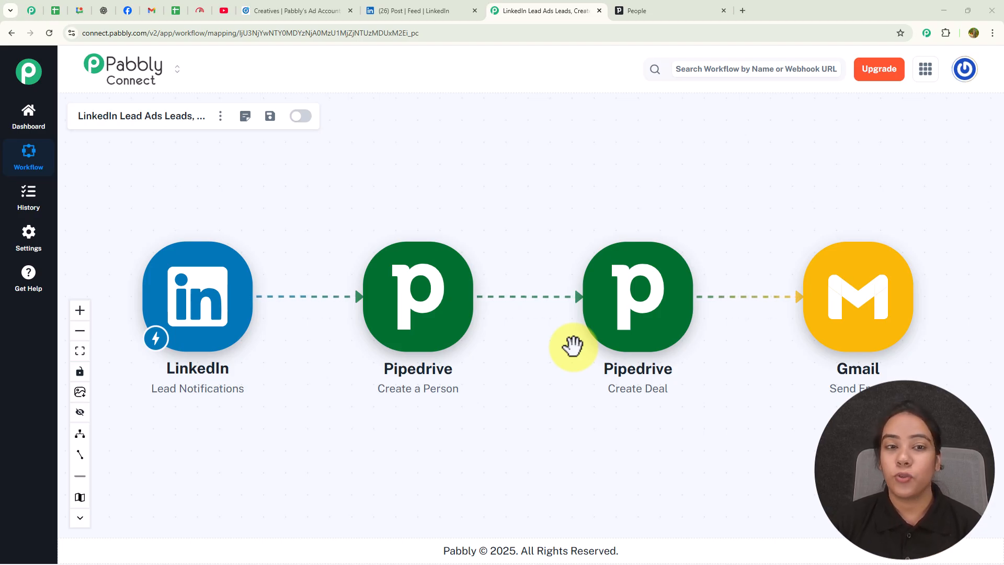
# Review the filled-in test entry on the Pabbly lead form in LinkedIn and submit it.
pyautogui.click(427, 15)
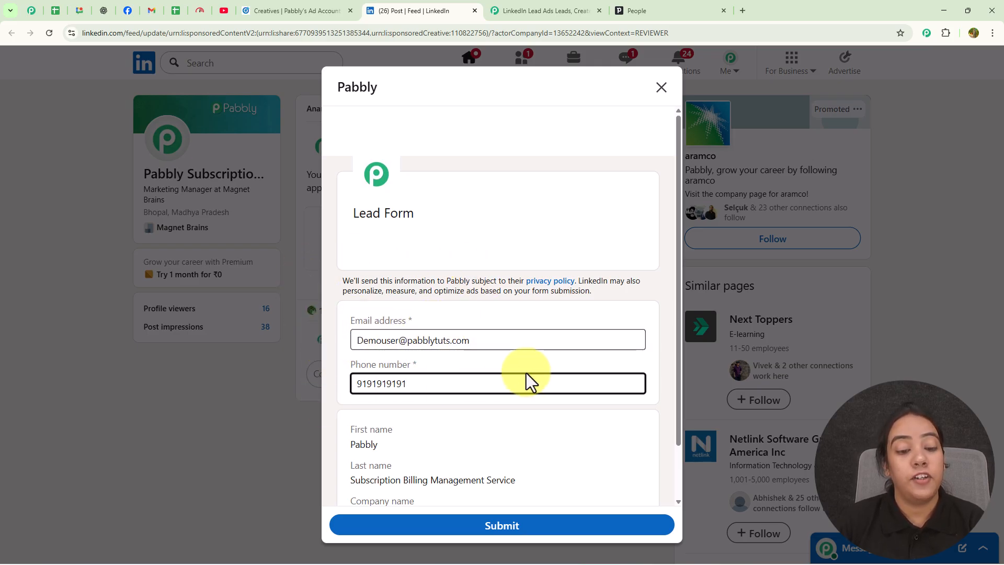
pyautogui.scroll(-1, 500, 400)
pyautogui.scroll(1, 477, 421)
pyautogui.scroll(-1, 468, 416)
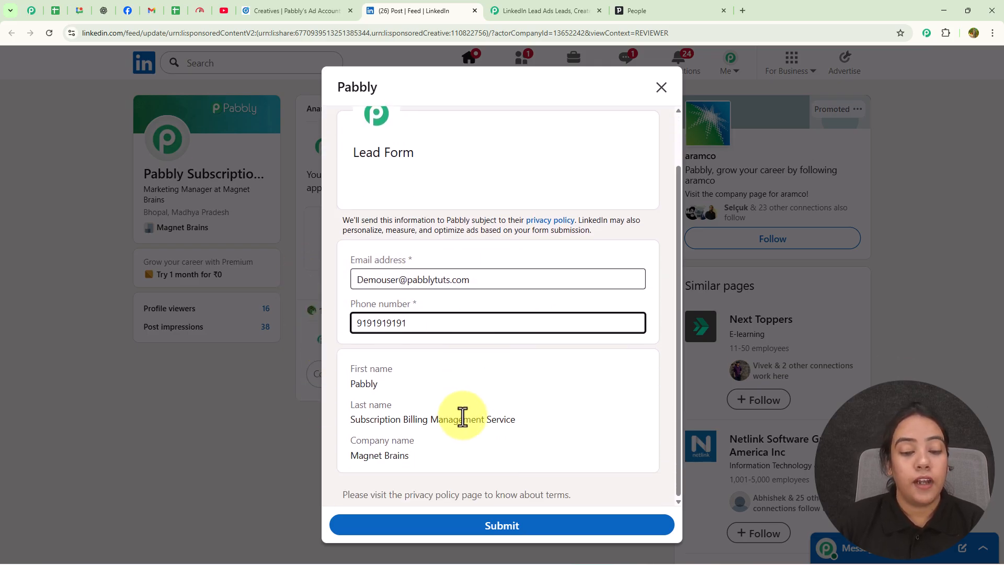
pyautogui.click(476, 525)
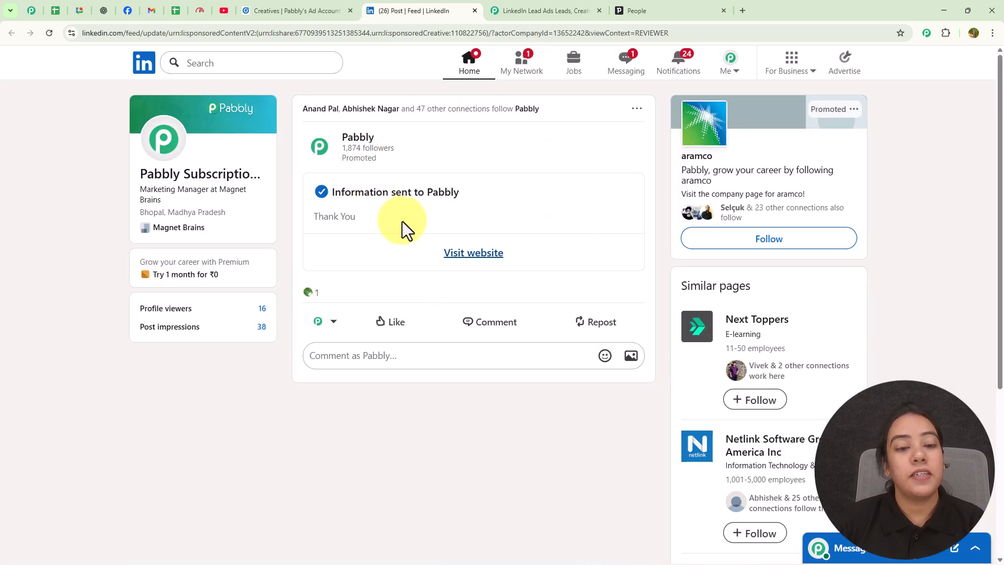
# Switch to Pabbly Connect and examine the lead response received by the LinkedIn trigger.
pyautogui.click(544, 10)
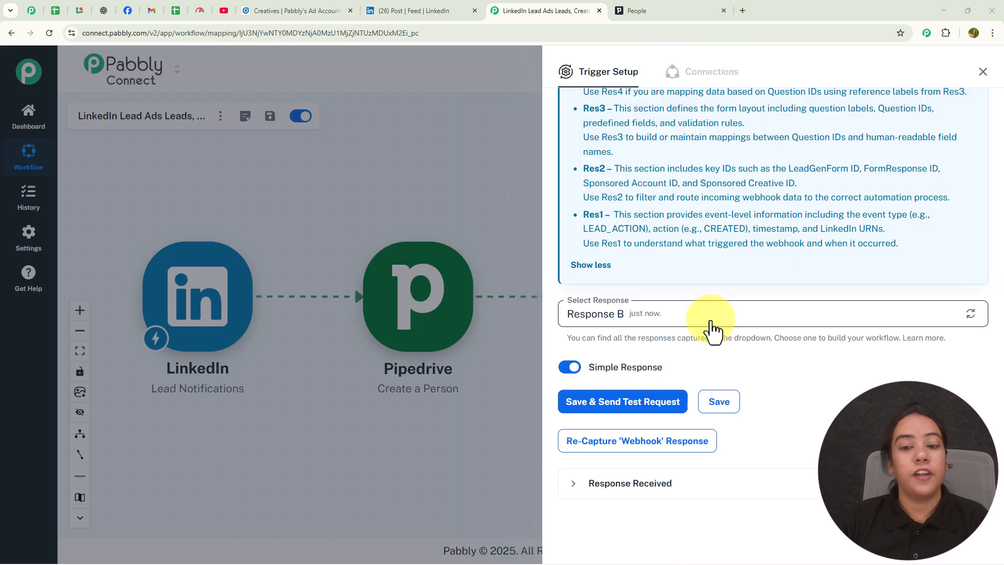
pyautogui.click(711, 434)
pyautogui.scroll(-4, 717, 418)
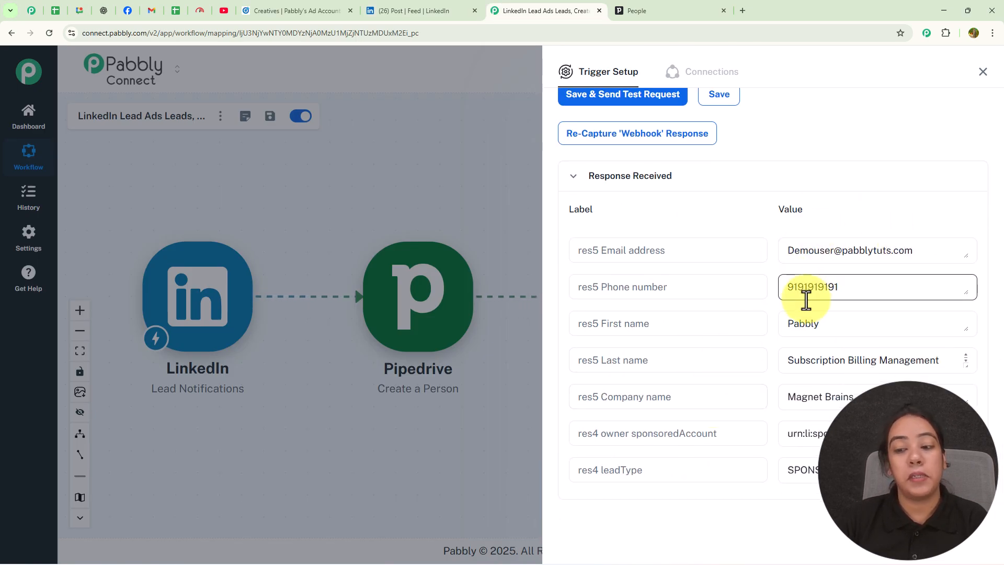
# Check the newly created person and deal in Pipedrive, and the welcome email in Gmail.
pyautogui.hotkey('ctrl', 'Tab')
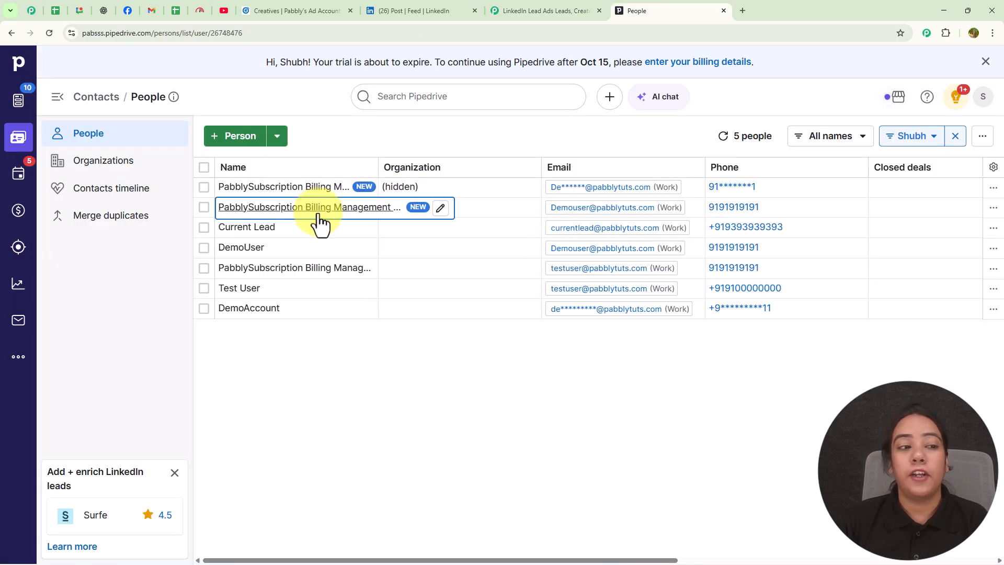
pyautogui.click(19, 211)
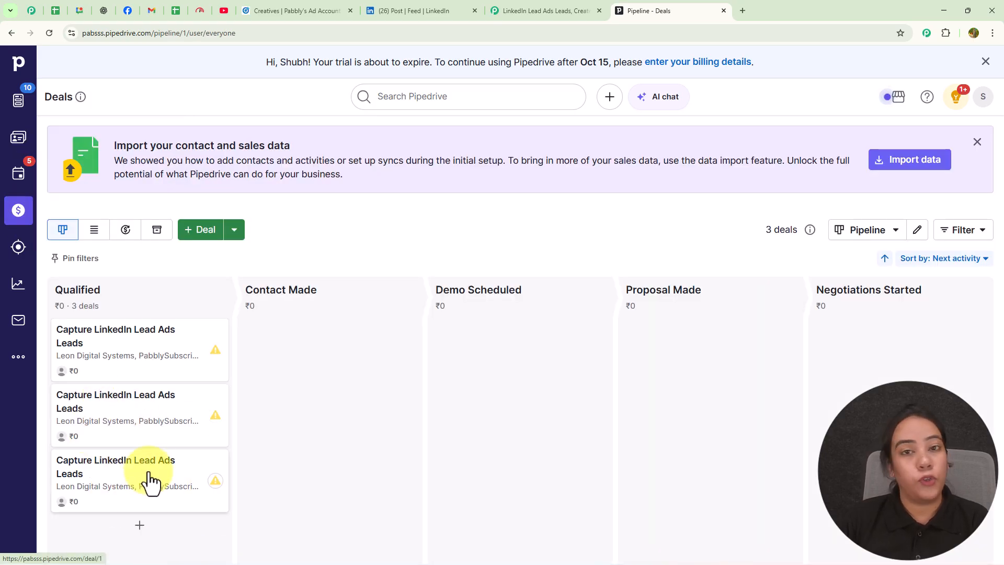
pyautogui.click(152, 11)
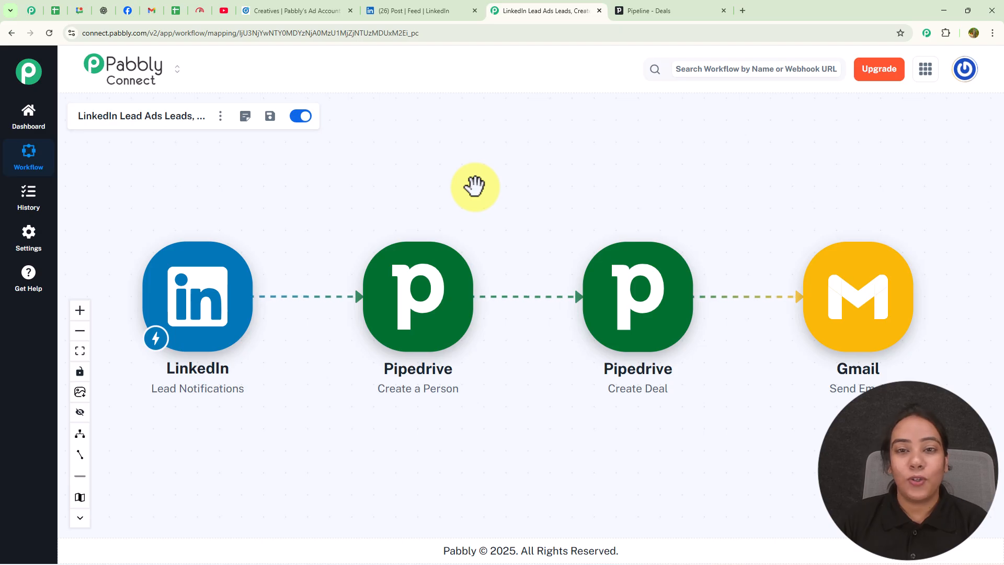
# Open pabbly.com/connect/inr/ in a new browser tab.
pyautogui.click(745, 10)
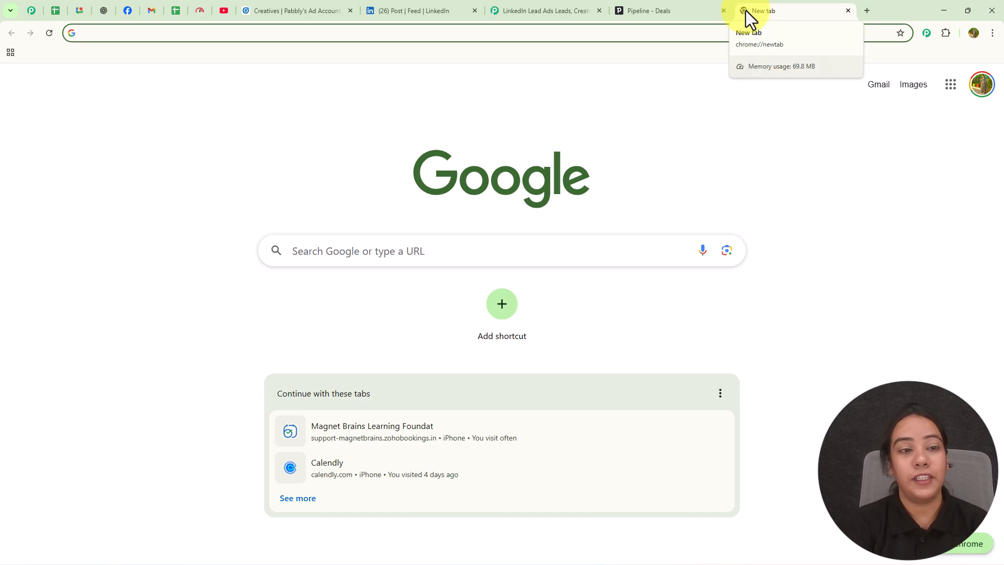
pyautogui.write('pabbly.com/connect/inr/')
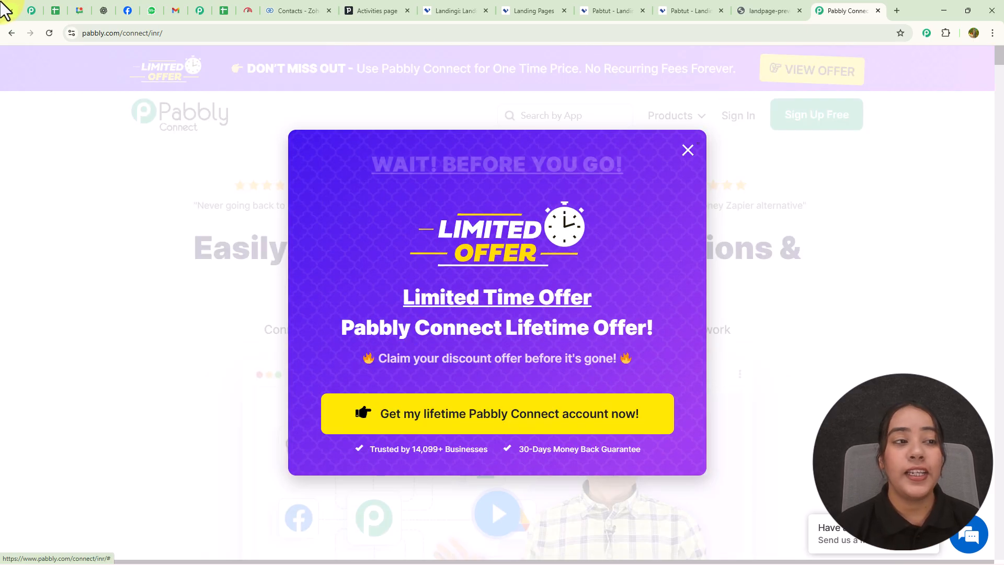
# Look through the Pabbly Community page, including its benefits, testimonial, trusted businesses and community support examples.
pyautogui.click(29, 7)
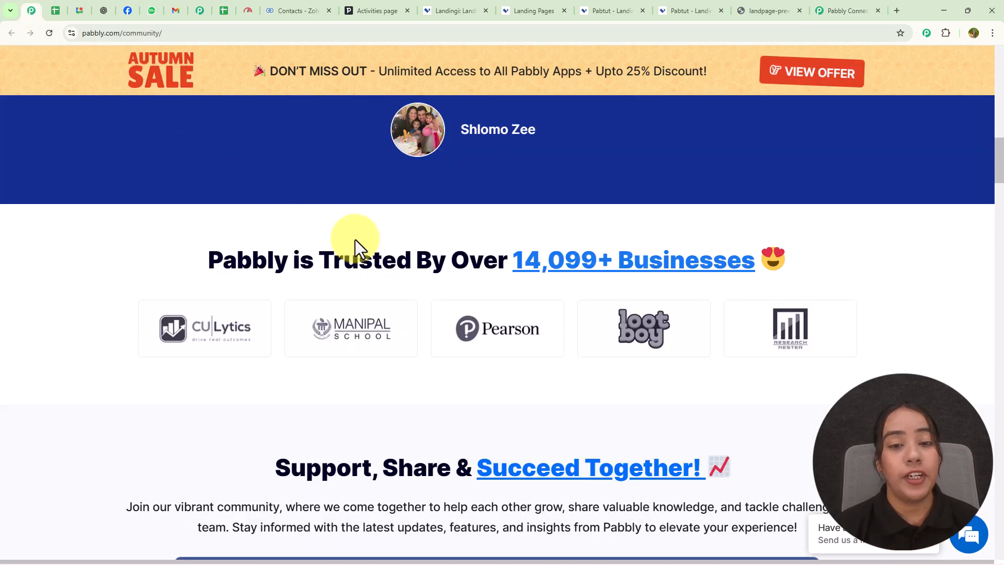
pyautogui.scroll(15, 353, 233)
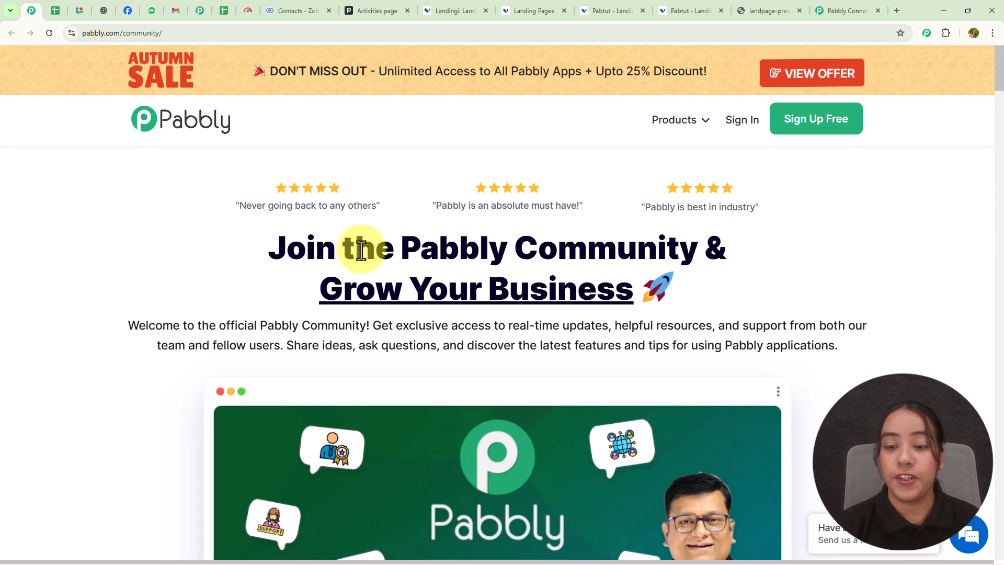
pyautogui.scroll(-2, 476, 345)
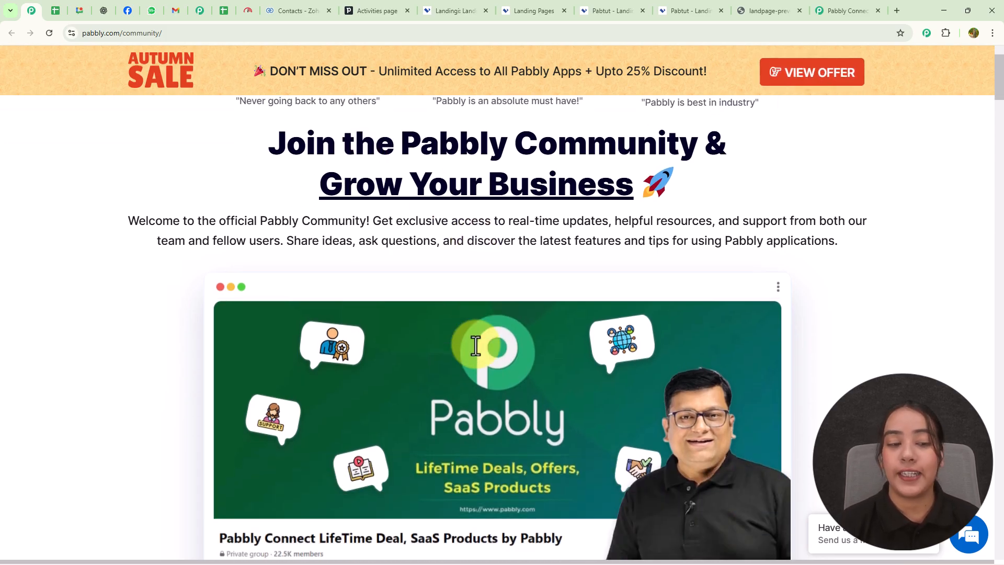
pyautogui.scroll(-2, 476, 345)
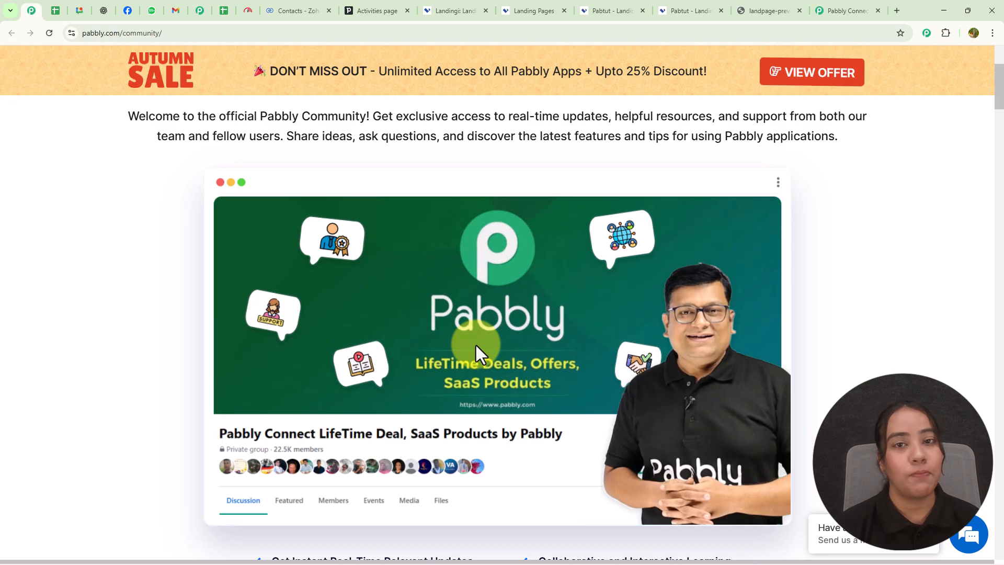
pyautogui.scroll(-6, 476, 345)
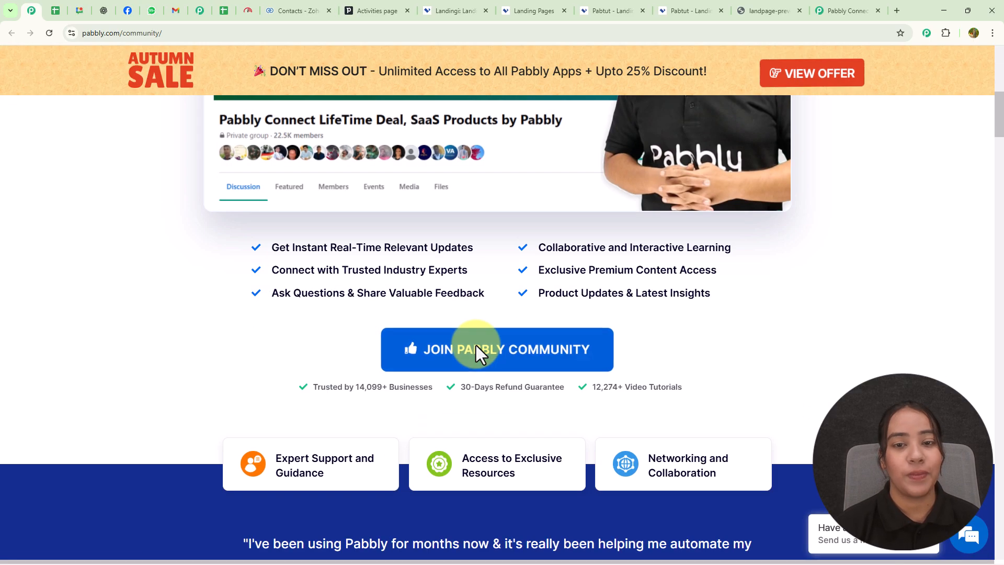
pyautogui.scroll(-7, 476, 346)
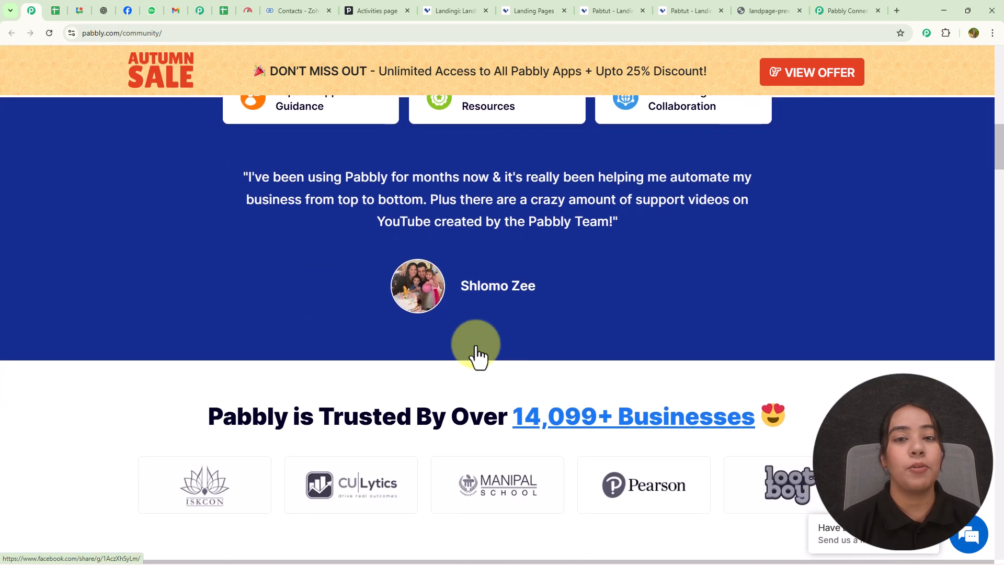
pyautogui.scroll(-10, 475, 355)
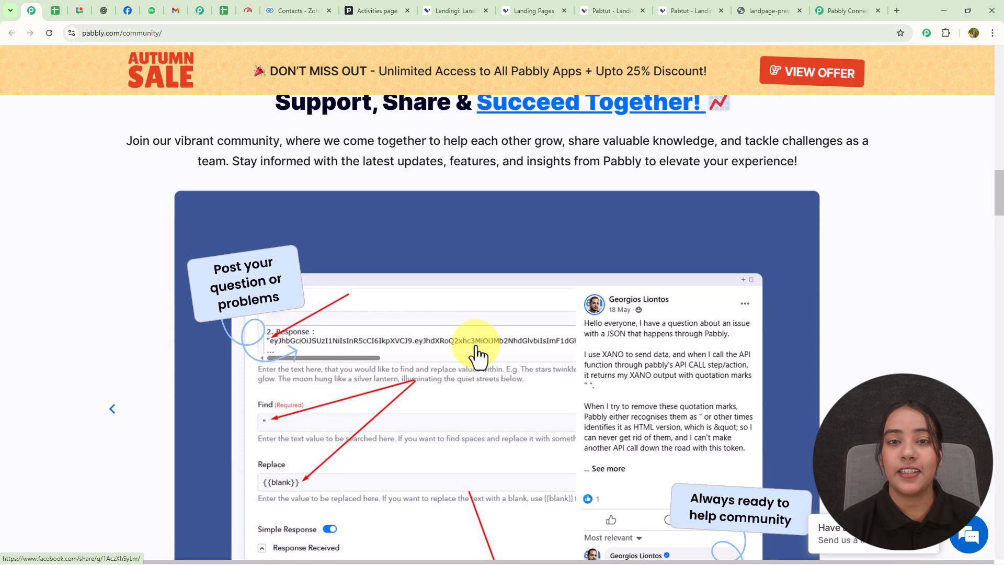
pyautogui.scroll(-1, 476, 356)
pyautogui.scroll(-4, 476, 350)
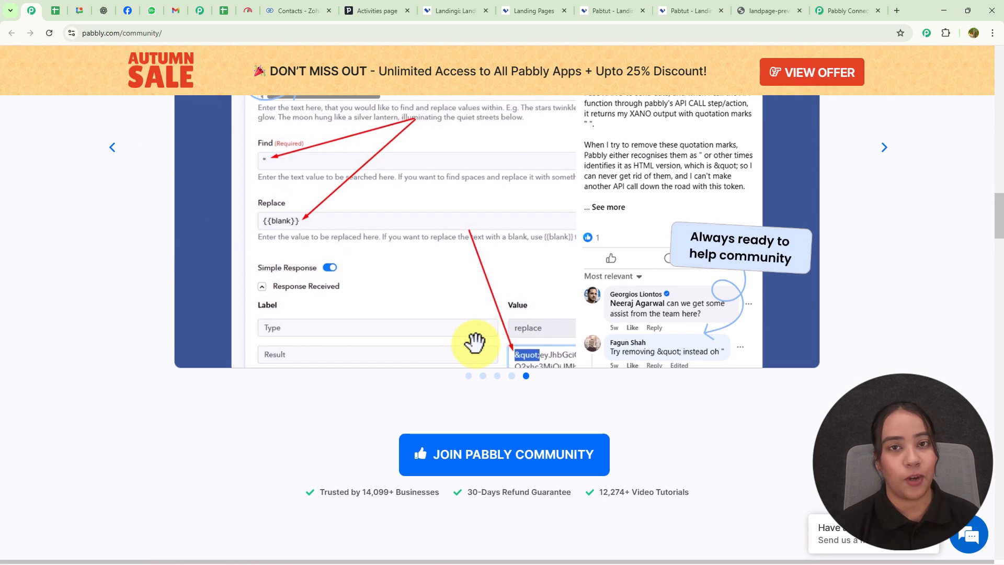
pyautogui.scroll(-1, 474, 343)
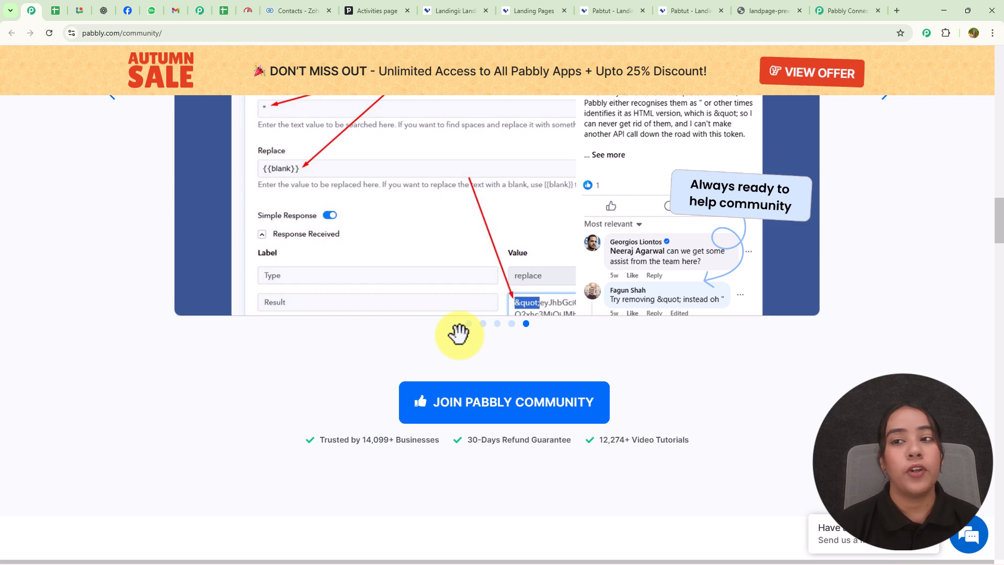
# Return to the Pabbly Connect website, dismiss the limited offer, and sign in to access the Pabbly Connect dashboard.
pyautogui.click(816, 13)
pyautogui.click(687, 151)
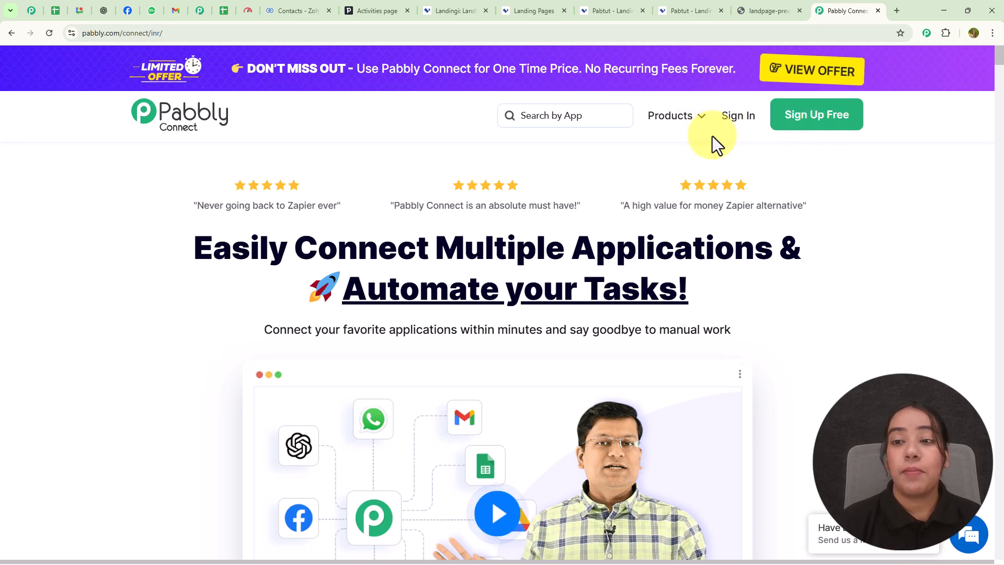
pyautogui.click(729, 123)
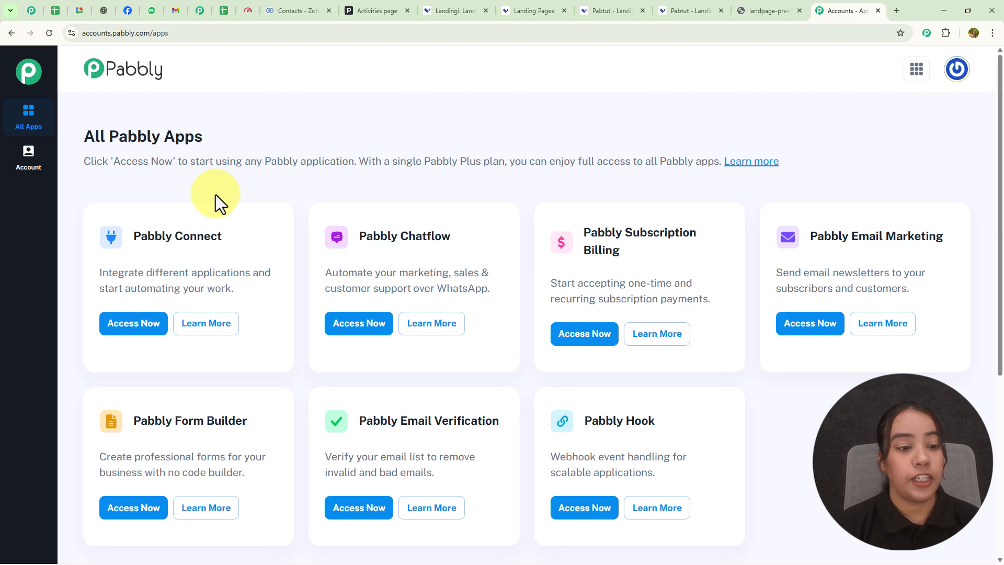
pyautogui.click(124, 327)
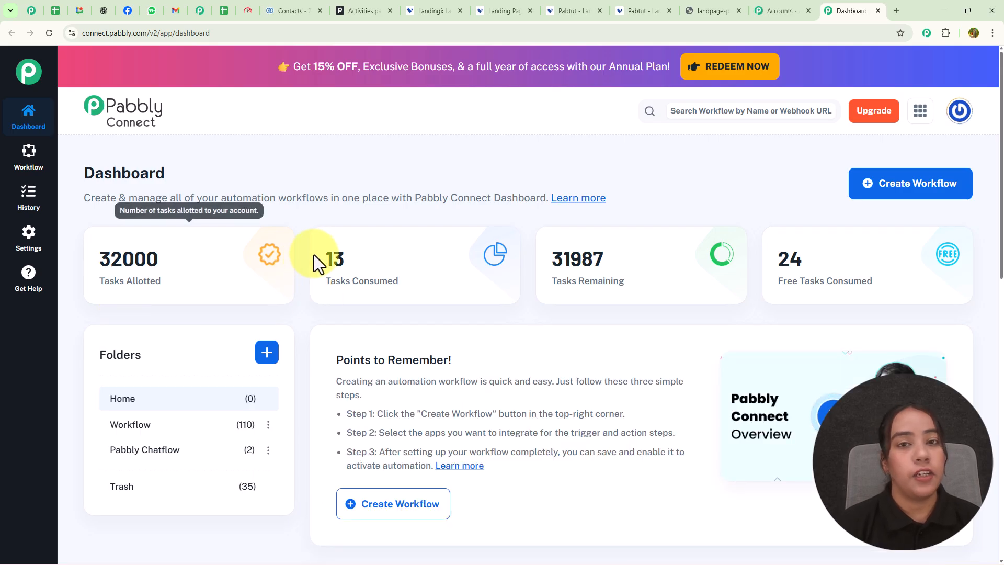
# Start a new workflow from the dashboard using the New (Beta) workflow builder.
pyautogui.moveTo(337, 360); pyautogui.dragTo(481, 487)
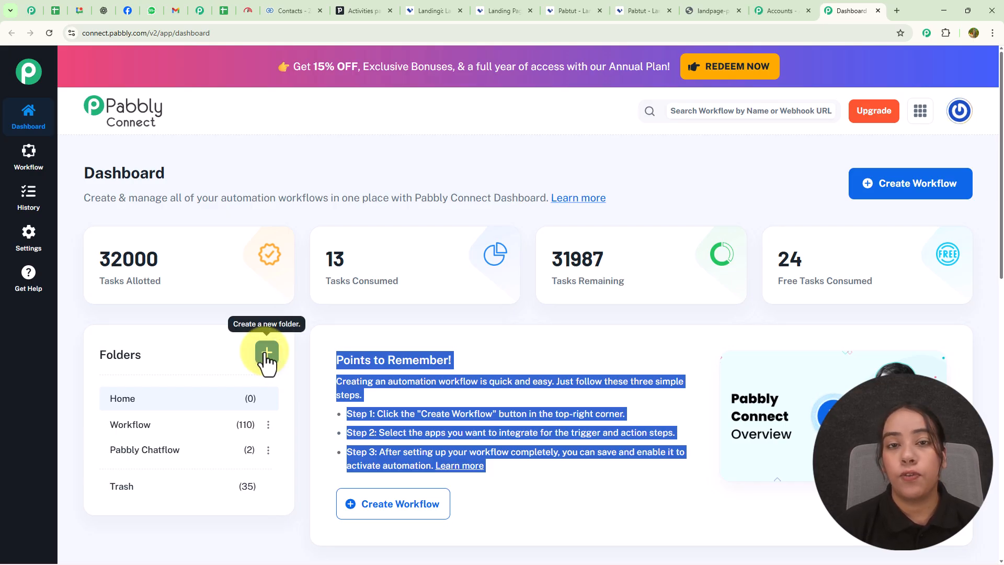
pyautogui.click(910, 199)
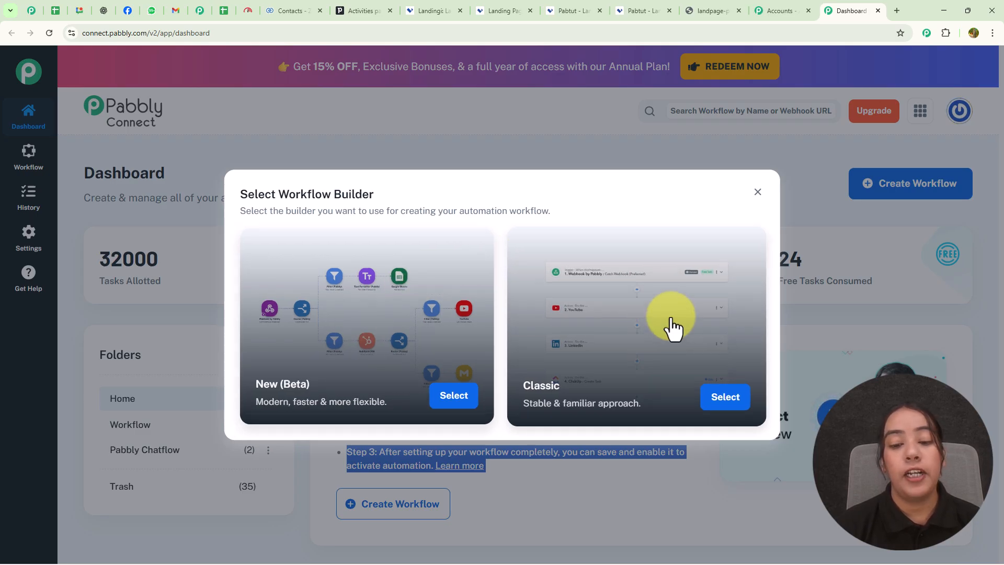
pyautogui.click(455, 400)
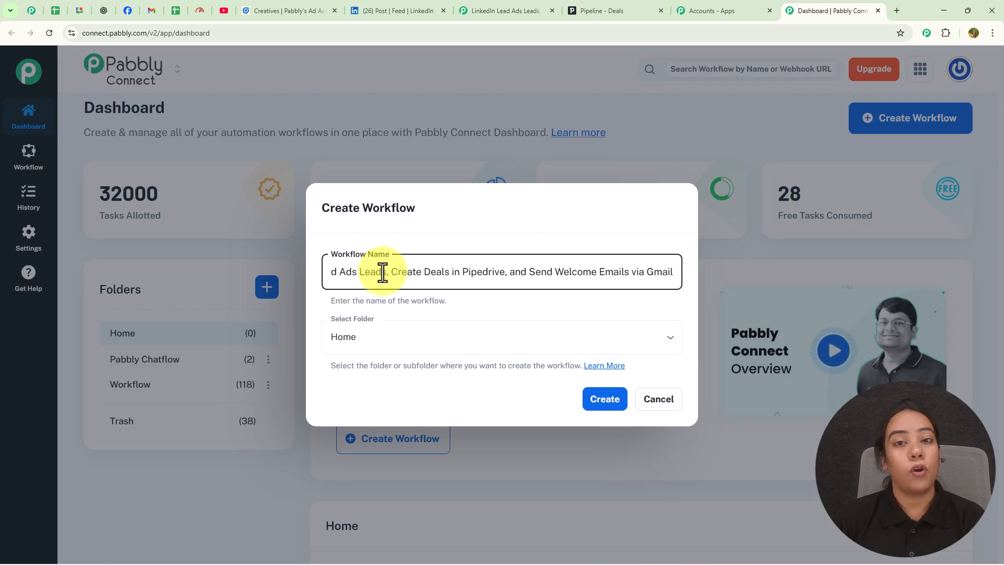
# Create the workflow named "LinkedIn Lead Ads with Creating Deals in Pipedrive, and Send Welcome Emails" in the Workflow folder.
pyautogui.moveTo(383, 272); pyautogui.dragTo(286, 275)
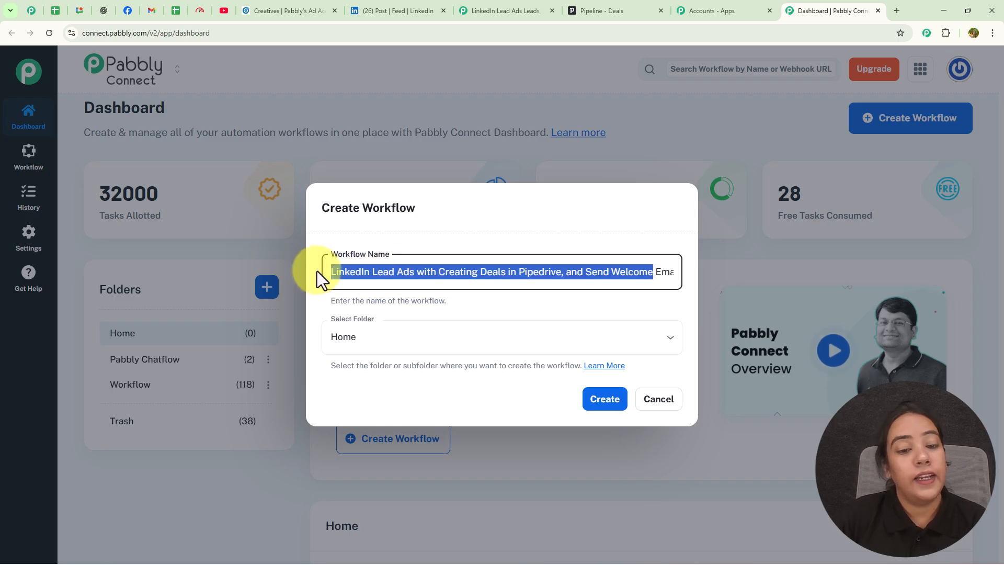
pyautogui.moveTo(317, 271); pyautogui.dragTo(485, 293)
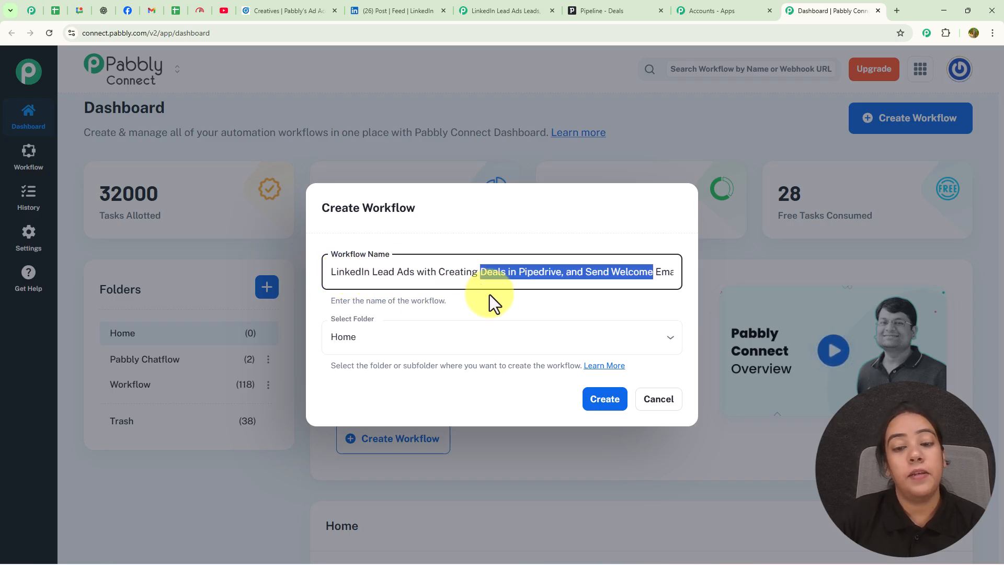
pyautogui.moveTo(545, 296); pyautogui.dragTo(665, 307)
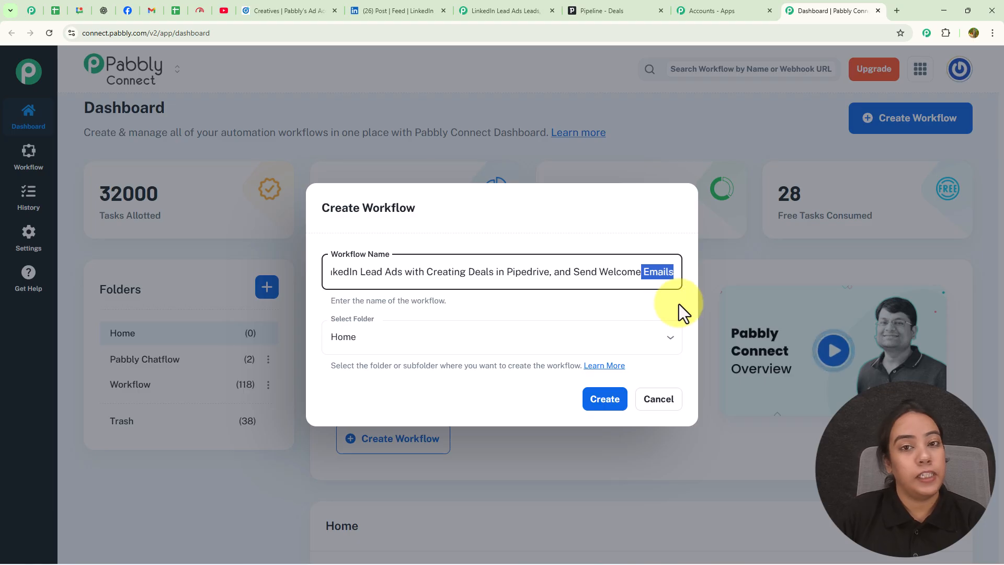
pyautogui.click(576, 336)
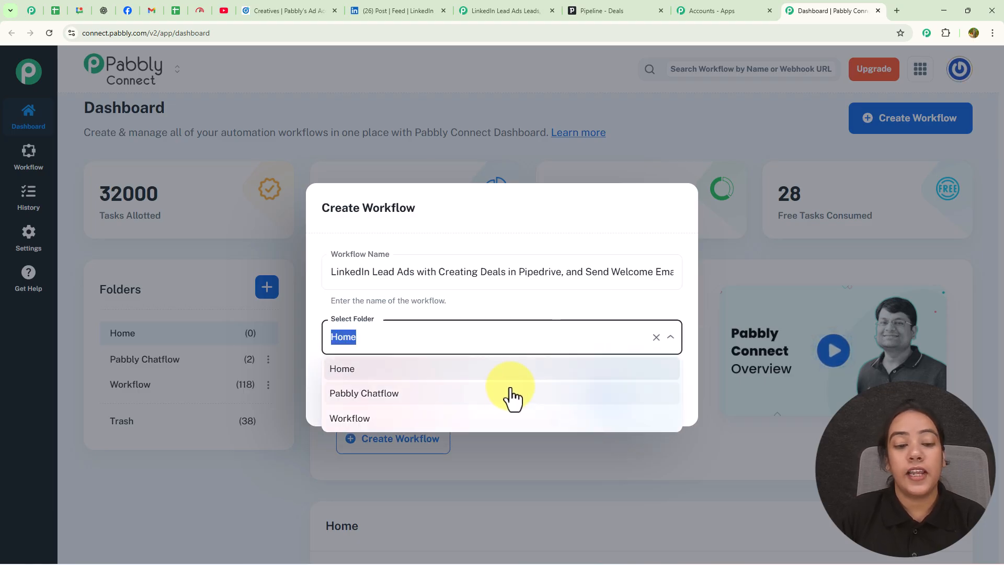
pyautogui.click(515, 421)
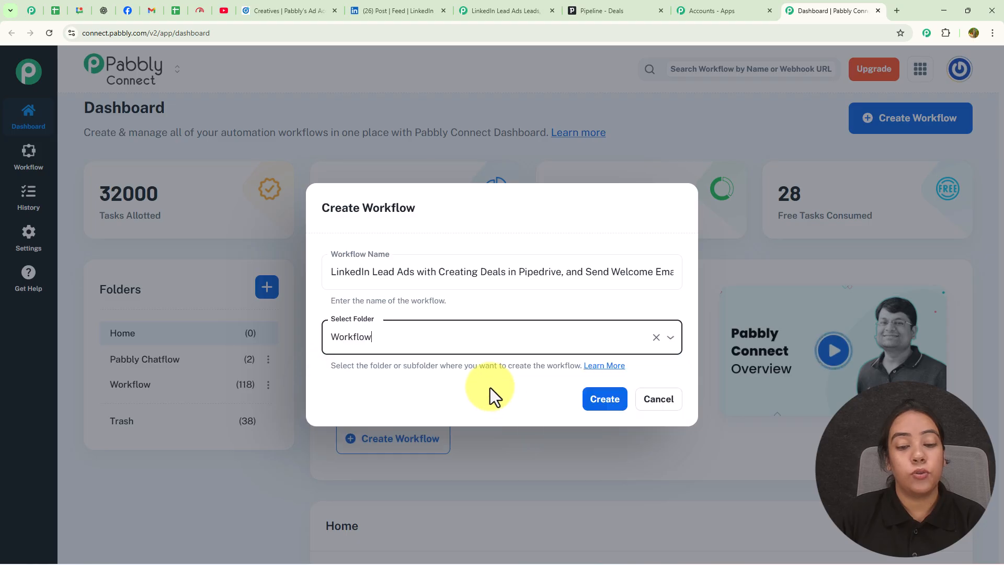
pyautogui.click(613, 404)
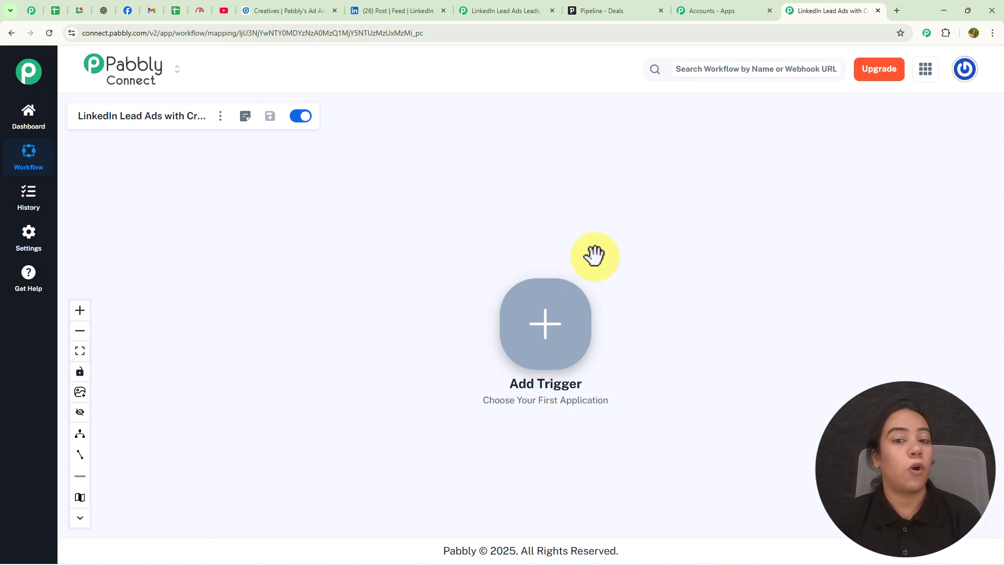
# Set LinkedIn as the workflow's trigger app with the Lead Notifications event.
pyautogui.click(546, 324)
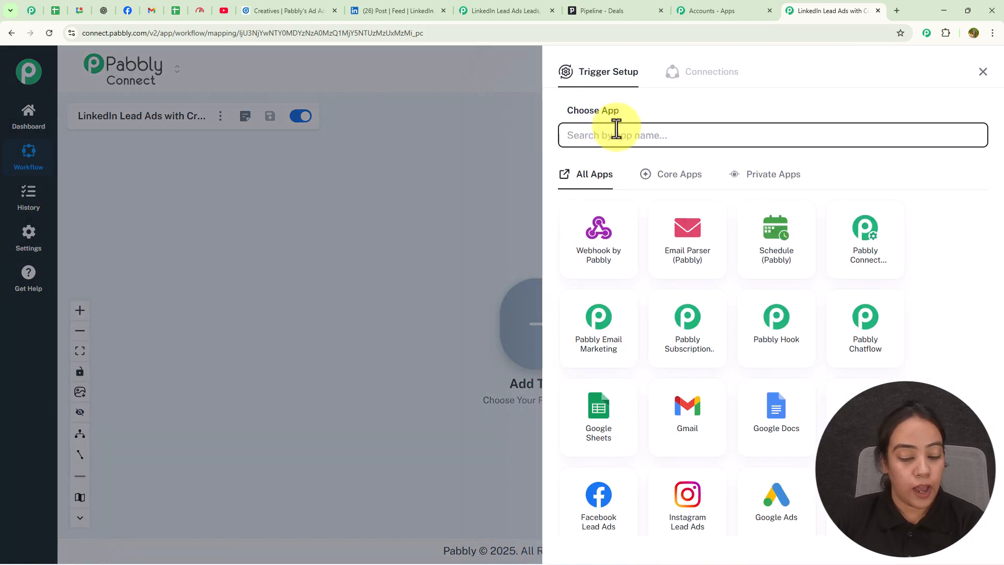
pyautogui.write('link')
pyautogui.click(618, 353)
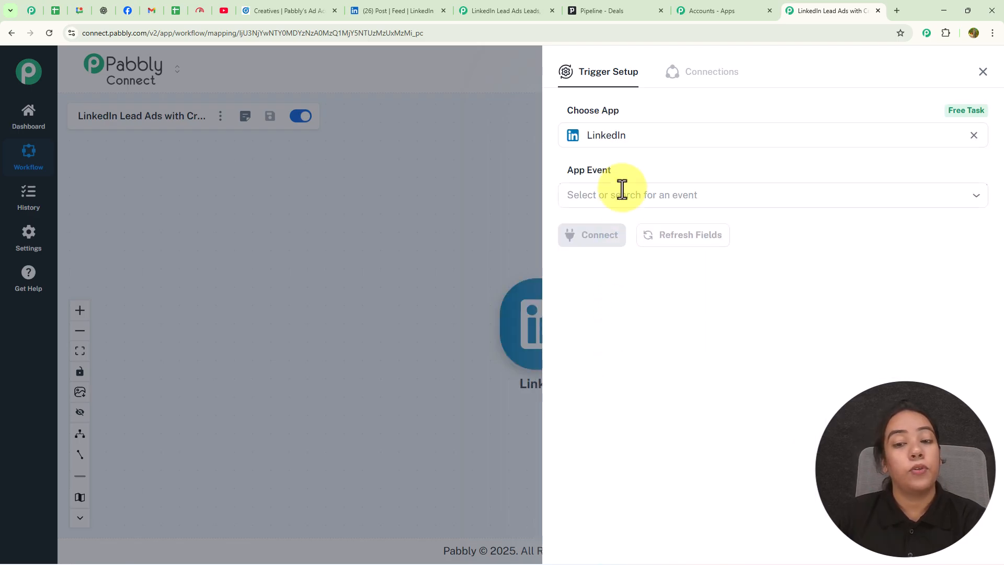
pyautogui.click(623, 194)
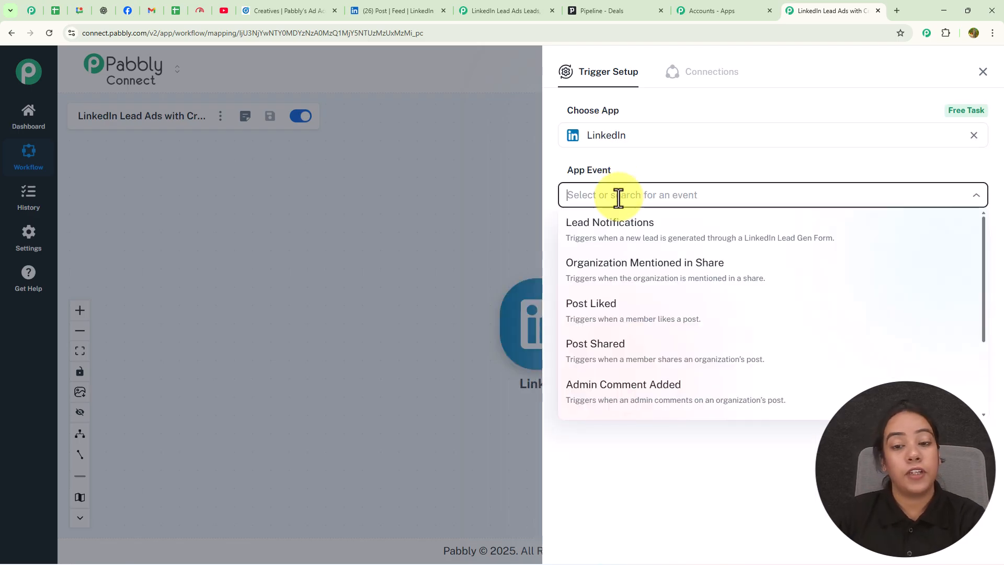
pyautogui.click(634, 230)
# Add a new LinkedIn connection for the trigger and choose Pabbly's Ad Account as the sponsored account.
pyautogui.click(607, 245)
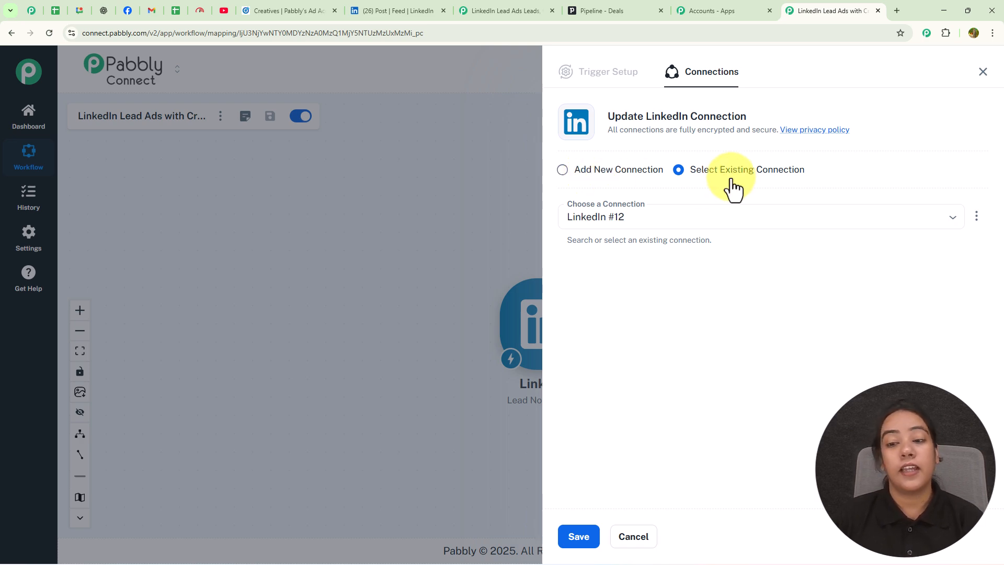
pyautogui.click(562, 168)
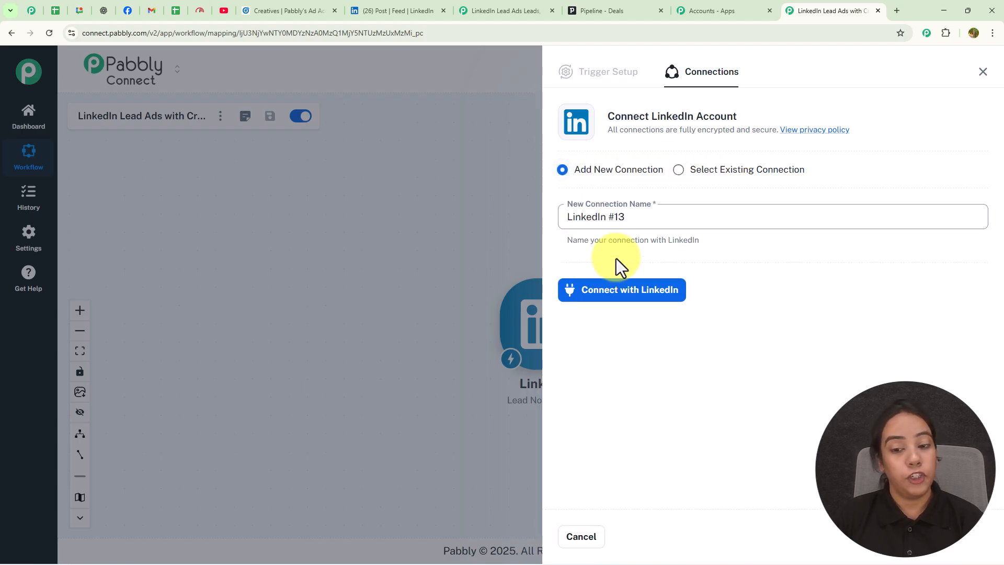
pyautogui.click(619, 292)
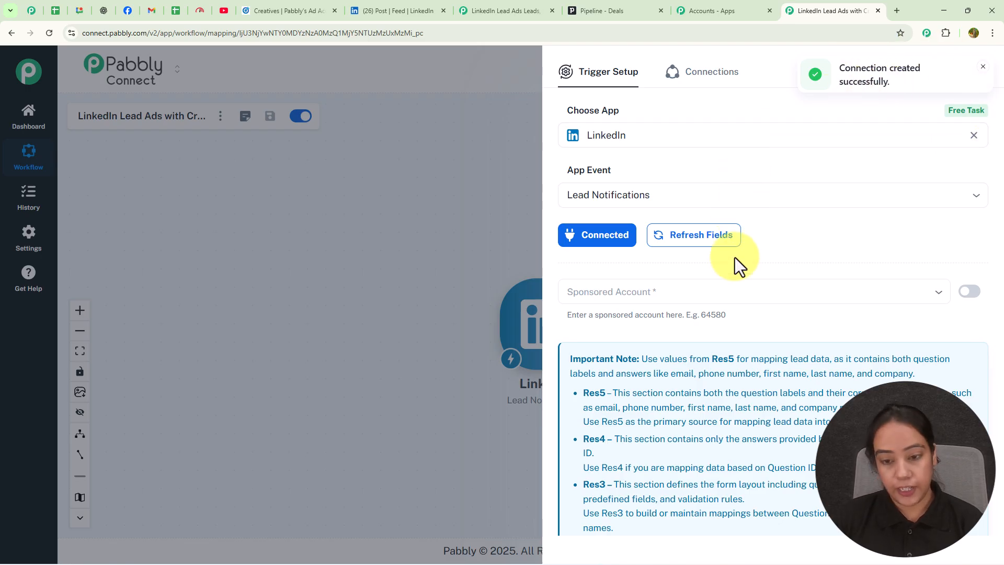
pyautogui.click(723, 296)
pyautogui.click(713, 323)
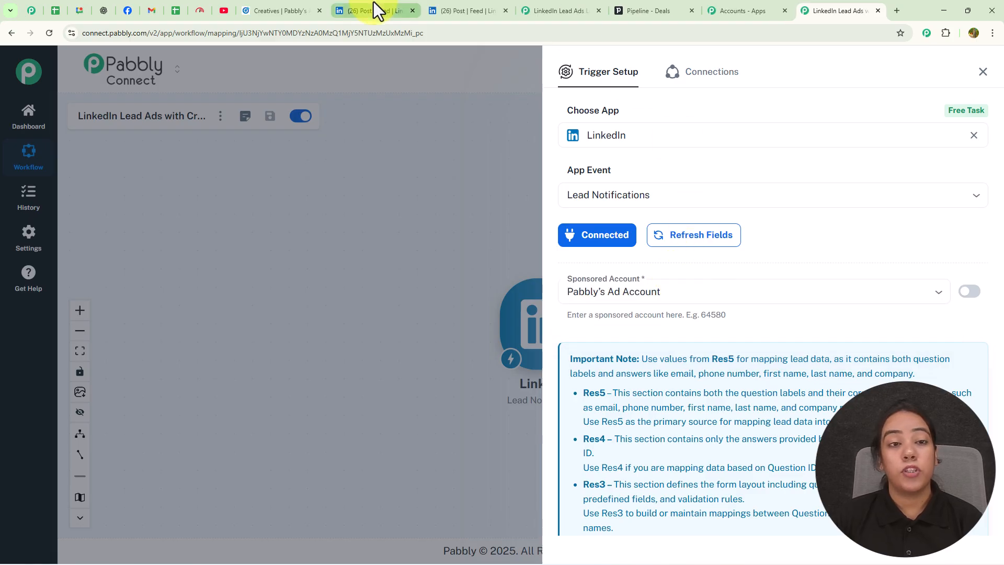
# Check the sponsored Pabbly post on LinkedIn and, back in Pabbly Connect, save the trigger and send a test request with Simple Response on.
pyautogui.click(359, 7)
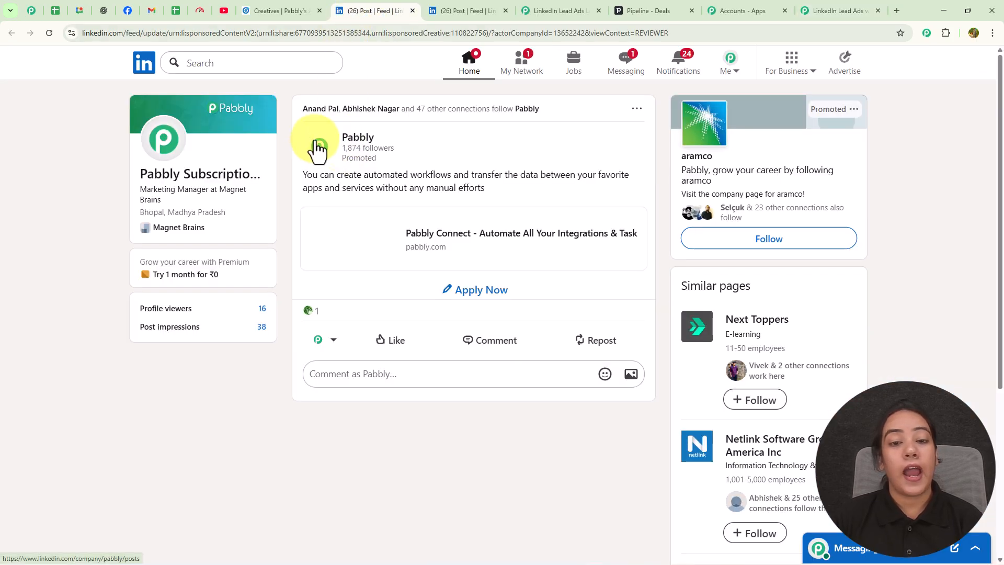
pyautogui.click(812, 11)
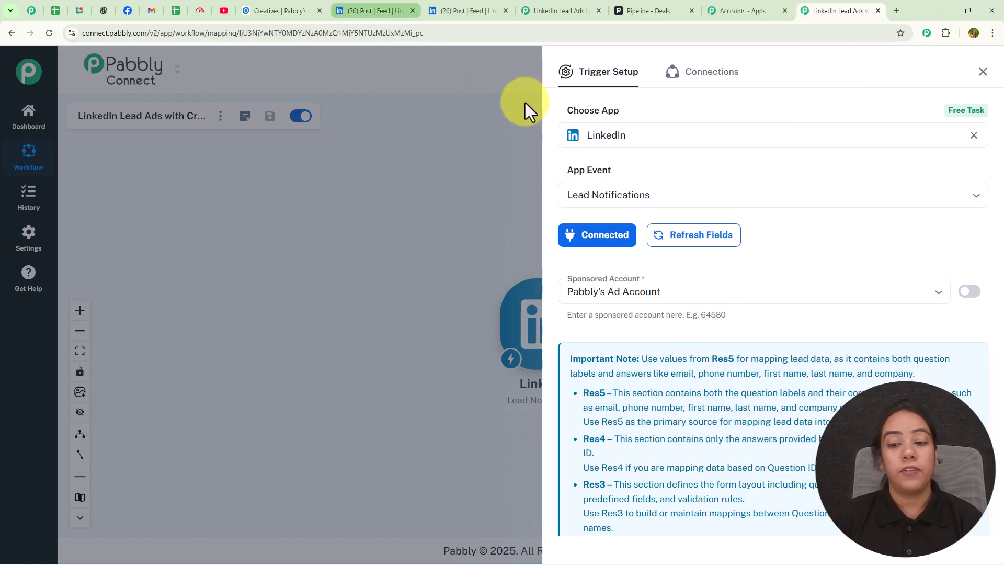
pyautogui.scroll(-5, 725, 313)
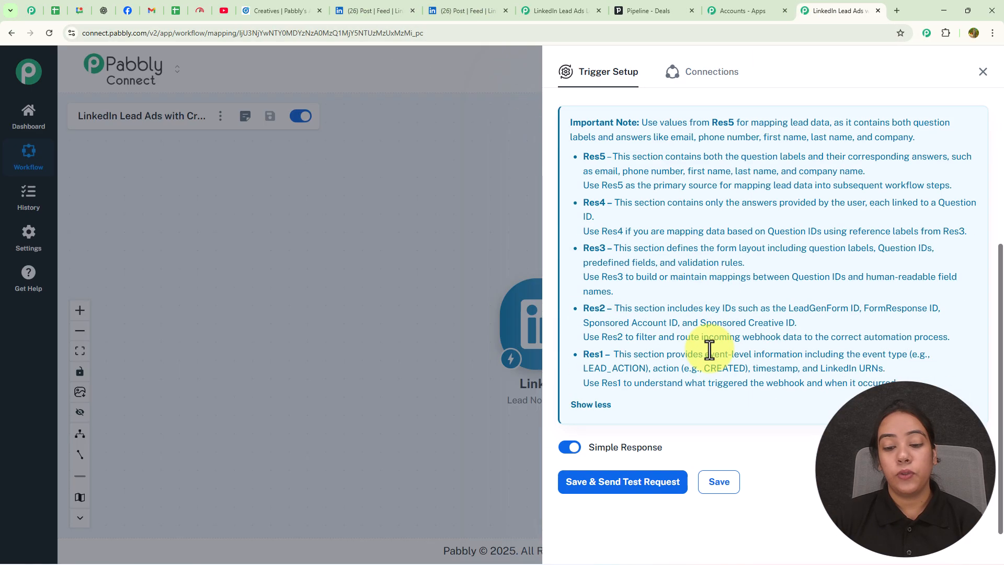
pyautogui.click(638, 486)
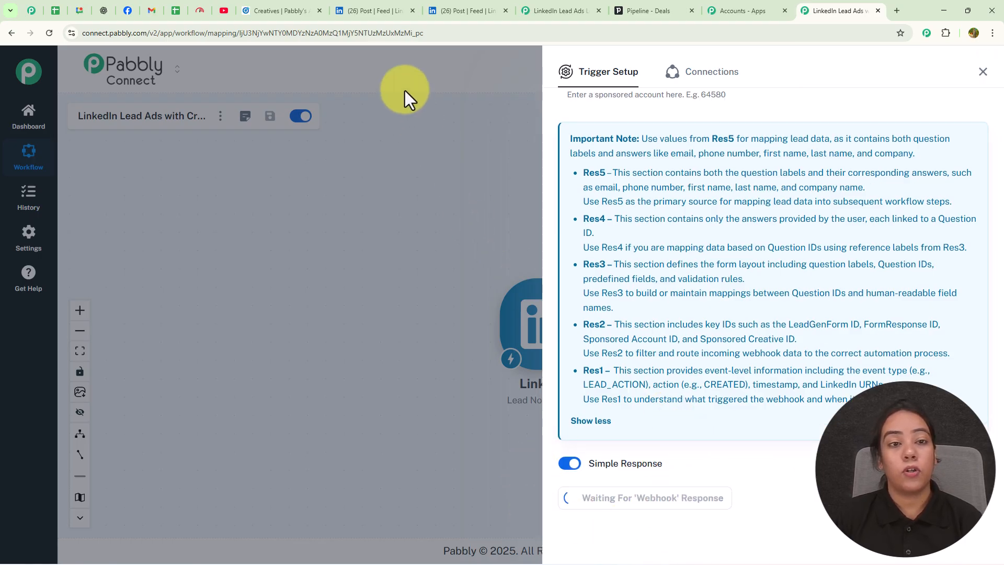
# Switch to the sponsored Pabbly post on LinkedIn and submit its Apply Now lead form with a test email address and phone number.
pyautogui.click(373, 8)
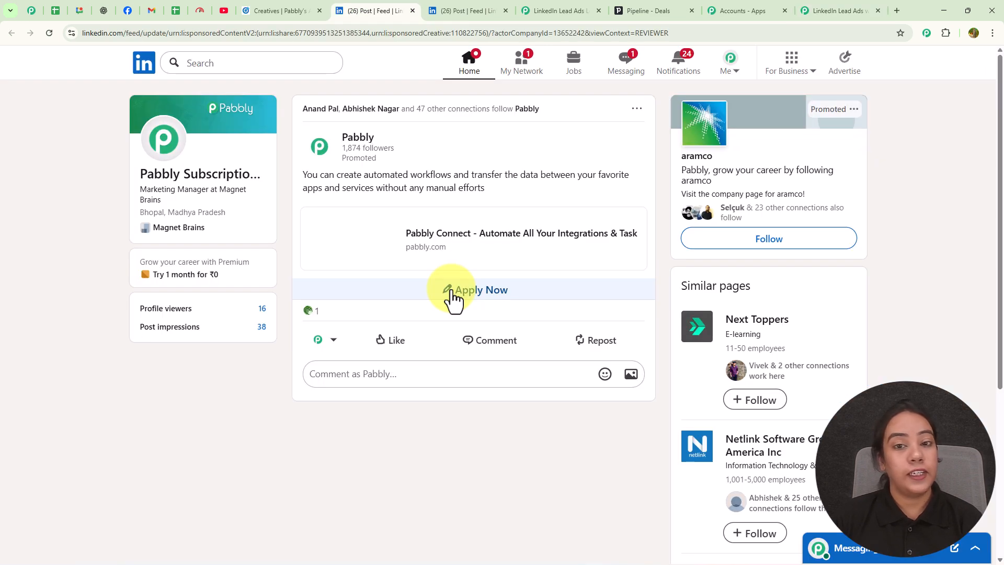
pyautogui.click(452, 299)
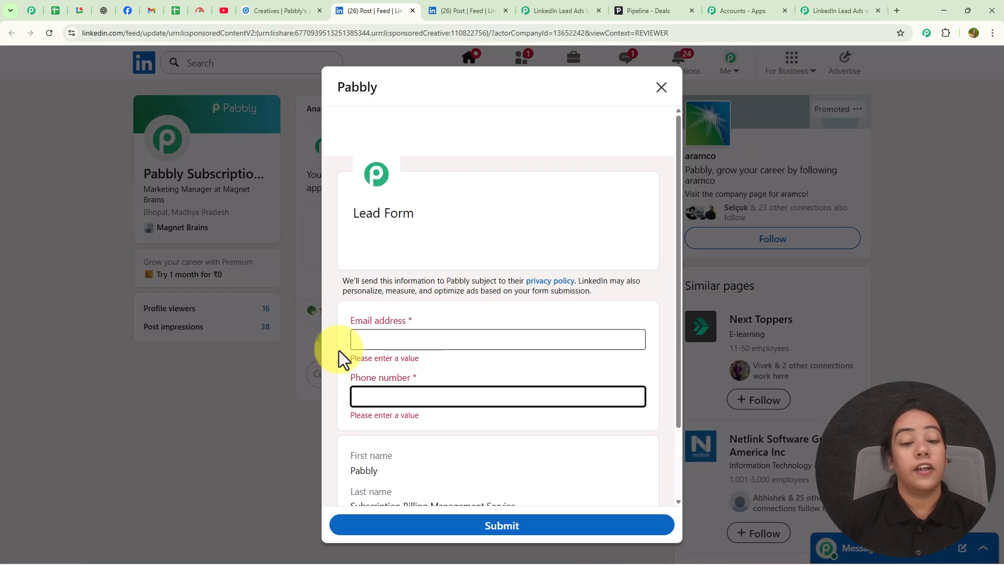
pyautogui.click(366, 337)
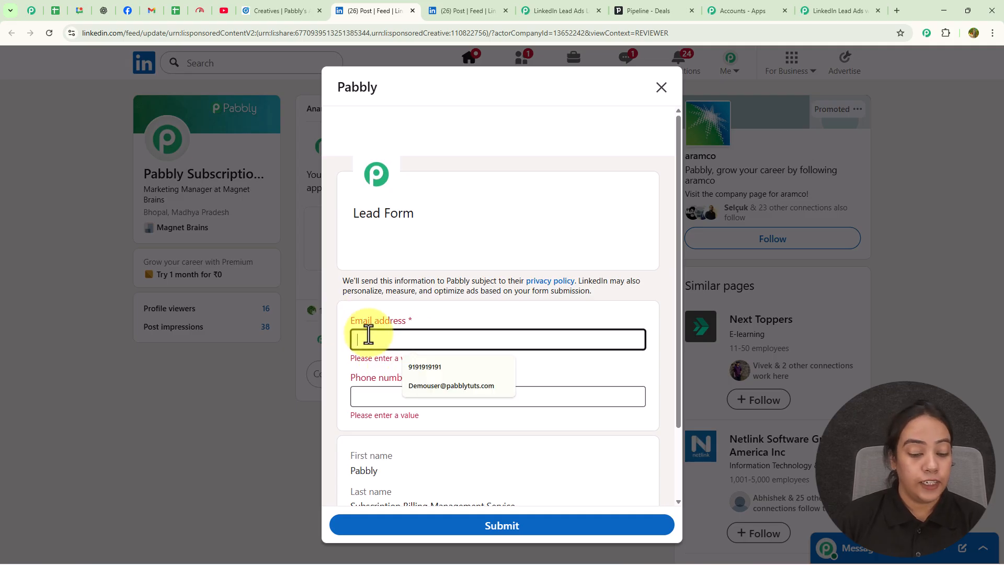
pyautogui.click(408, 386)
pyautogui.click(395, 383)
pyautogui.write('8787878787')
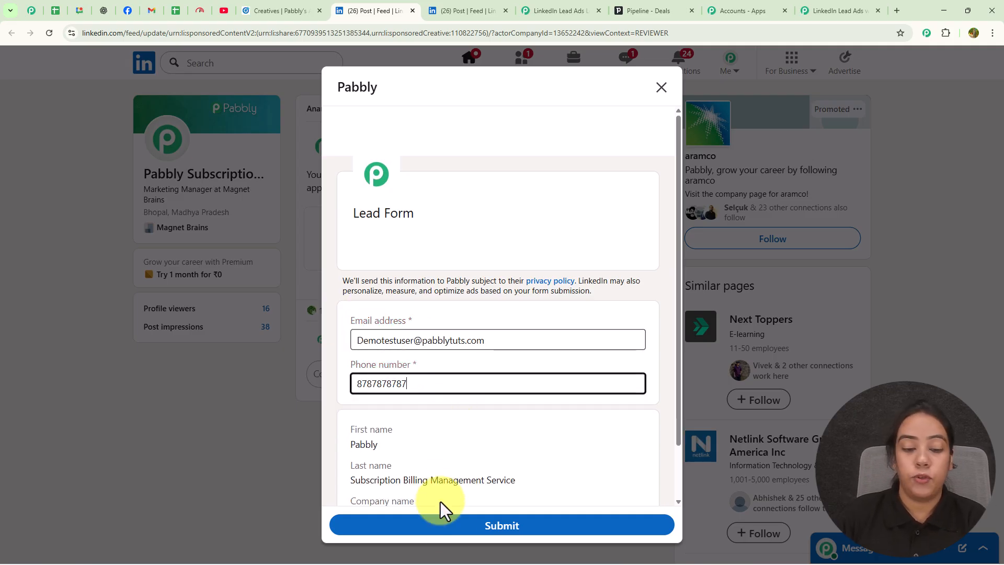
pyautogui.click(500, 527)
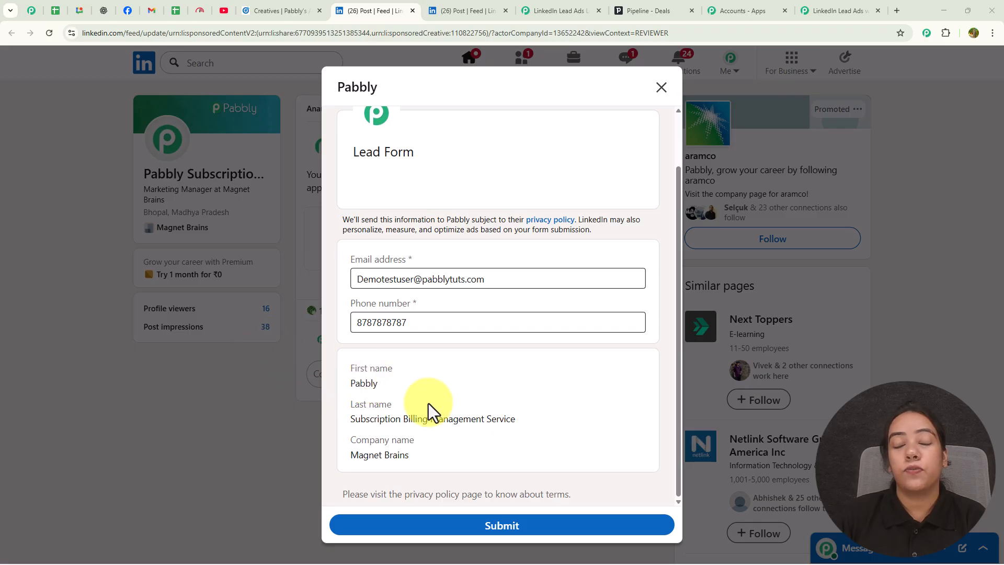
pyautogui.click(491, 529)
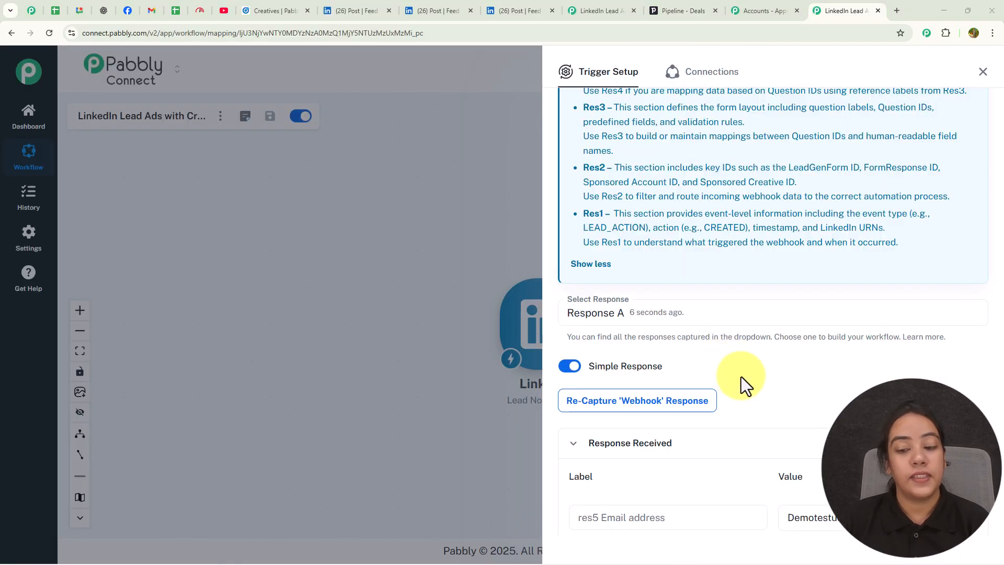
# Review the lead details in the captured LinkedIn response and close the trigger setup.
pyautogui.scroll(-1, 741, 376)
pyautogui.scroll(-3, 744, 381)
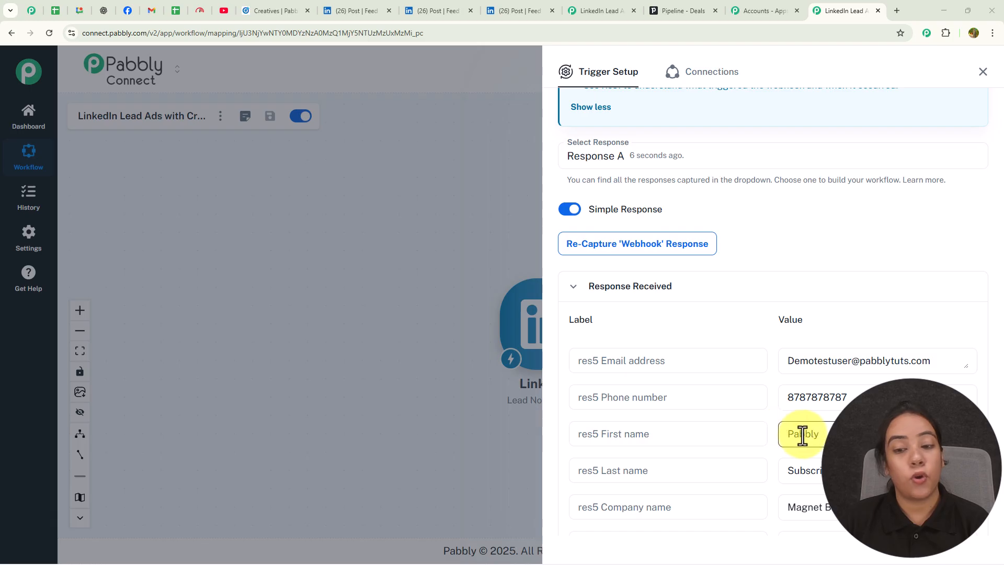
pyautogui.scroll(-3, 809, 433)
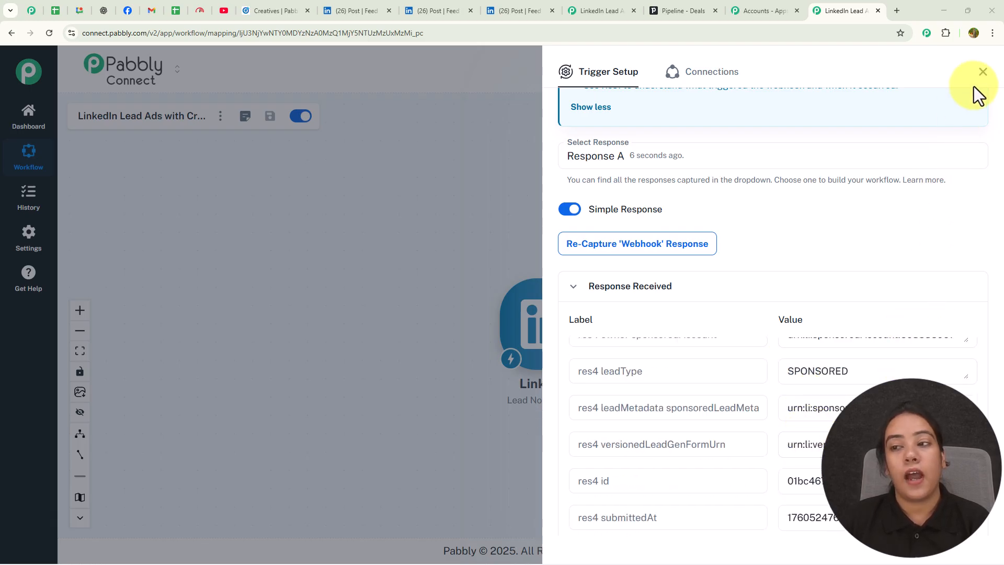
pyautogui.click(983, 72)
# Add a Pipedrive action after the LinkedIn trigger with the Create a Person event.
pyautogui.moveTo(651, 389); pyautogui.dragTo(539, 330)
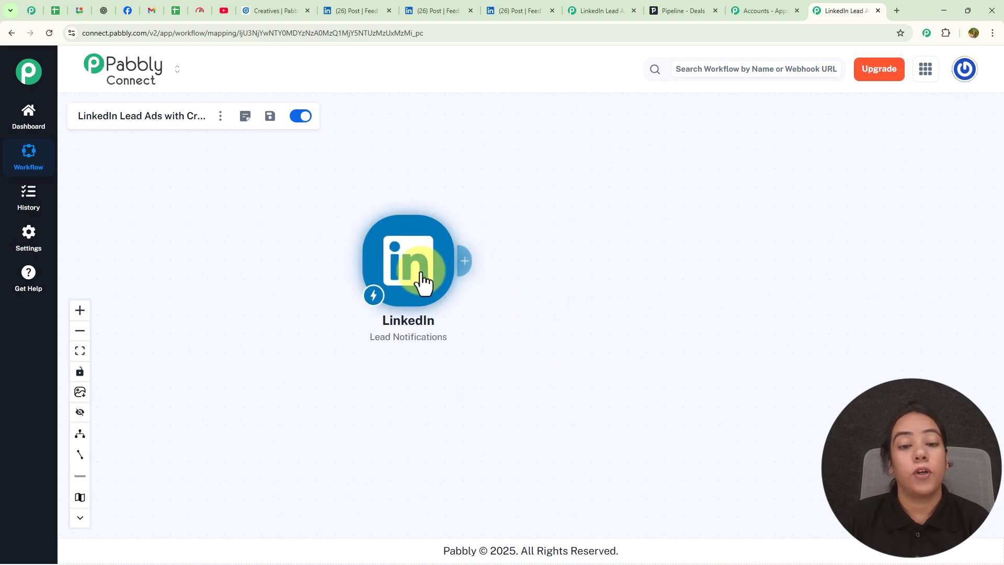
pyautogui.click(457, 274)
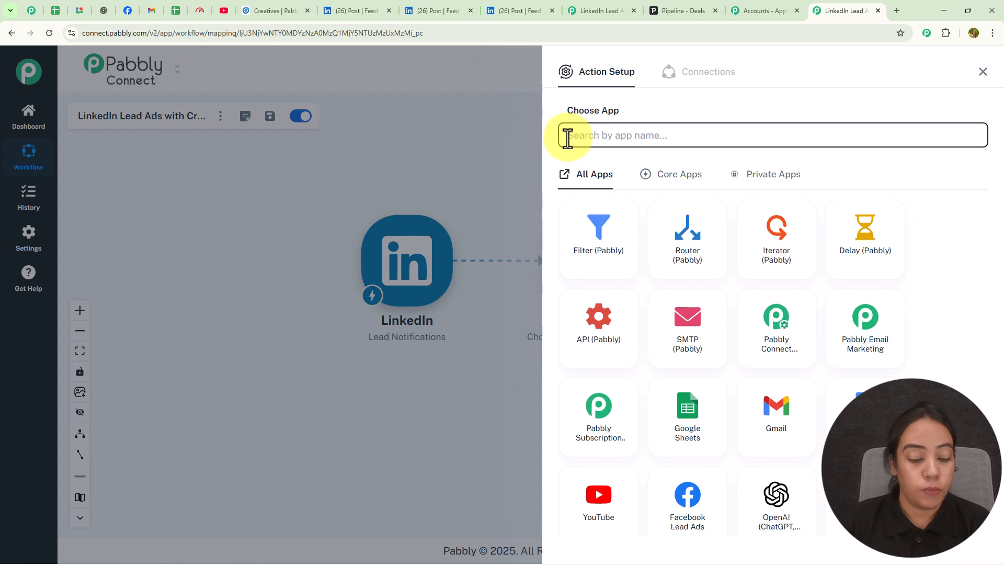
pyautogui.write('pipe')
pyautogui.click(786, 261)
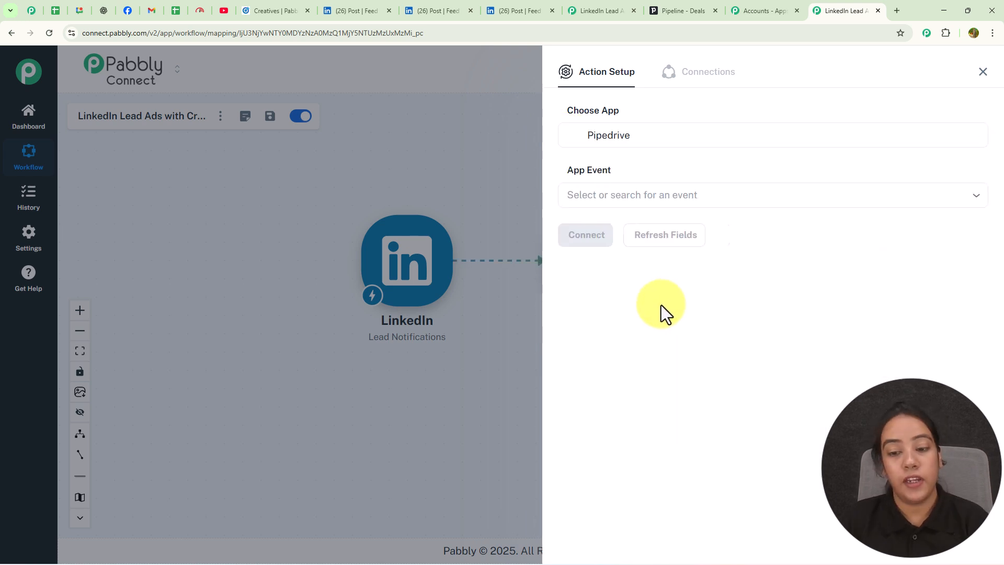
pyautogui.click(620, 199)
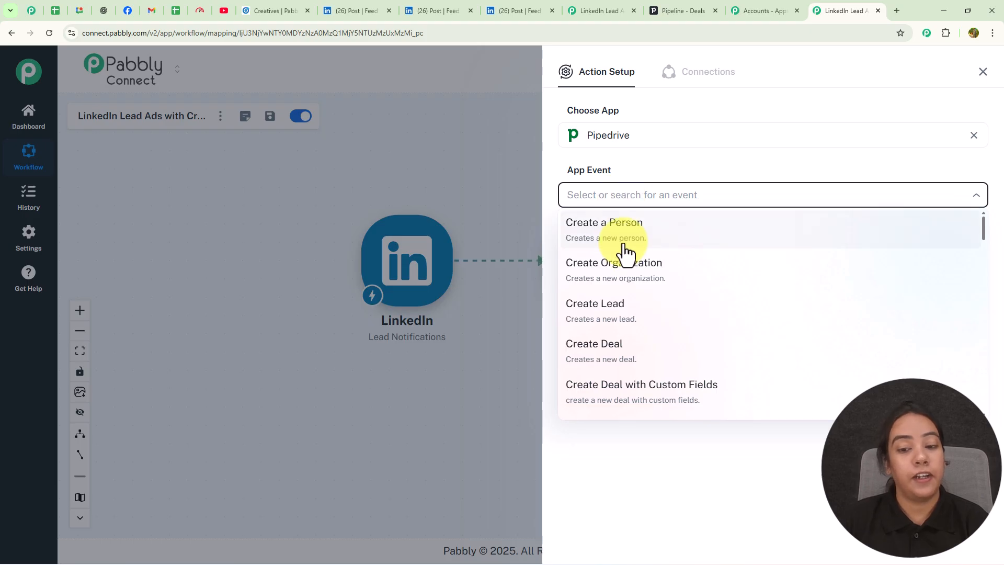
pyautogui.click(626, 254)
# Add a new Pipedrive connection for the action, pasting the API token from Pipedrive's personal preferences, and save it.
pyautogui.click(599, 235)
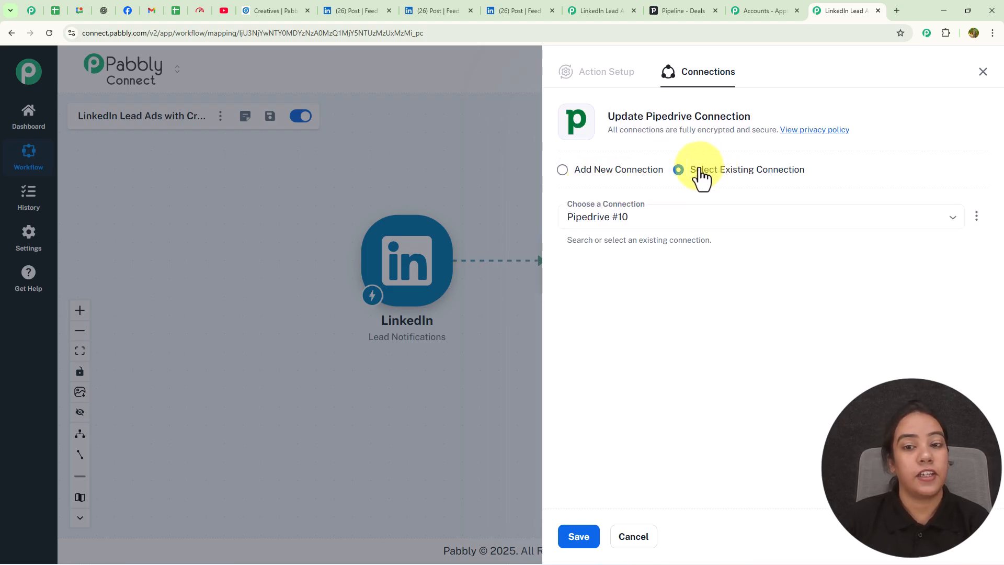
pyautogui.click(562, 169)
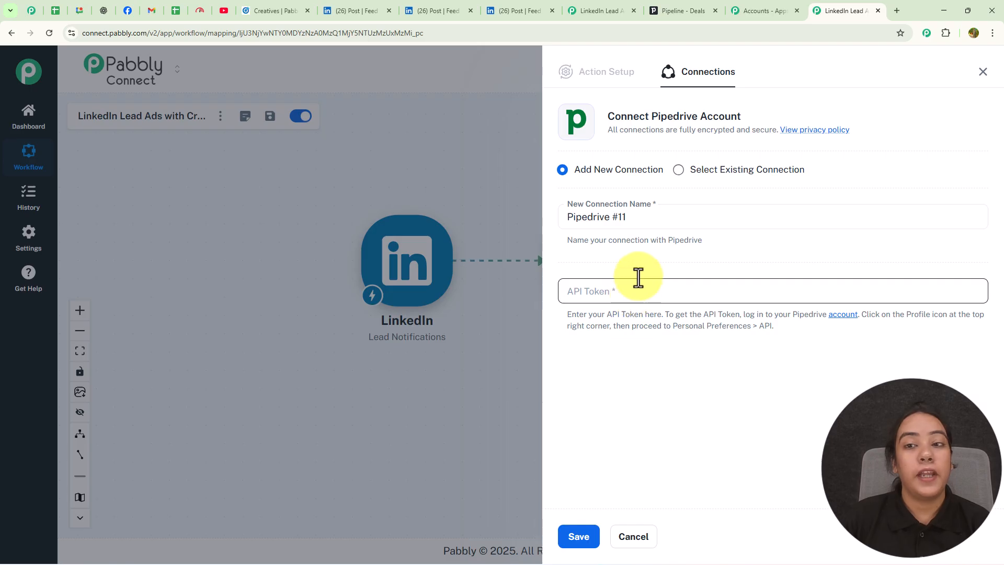
pyautogui.click(669, 11)
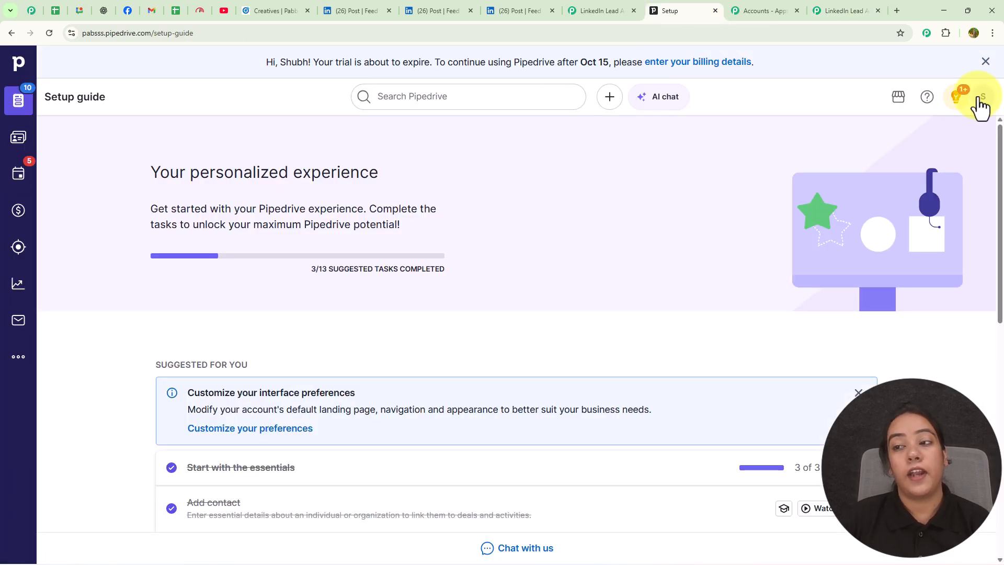
pyautogui.click(979, 99)
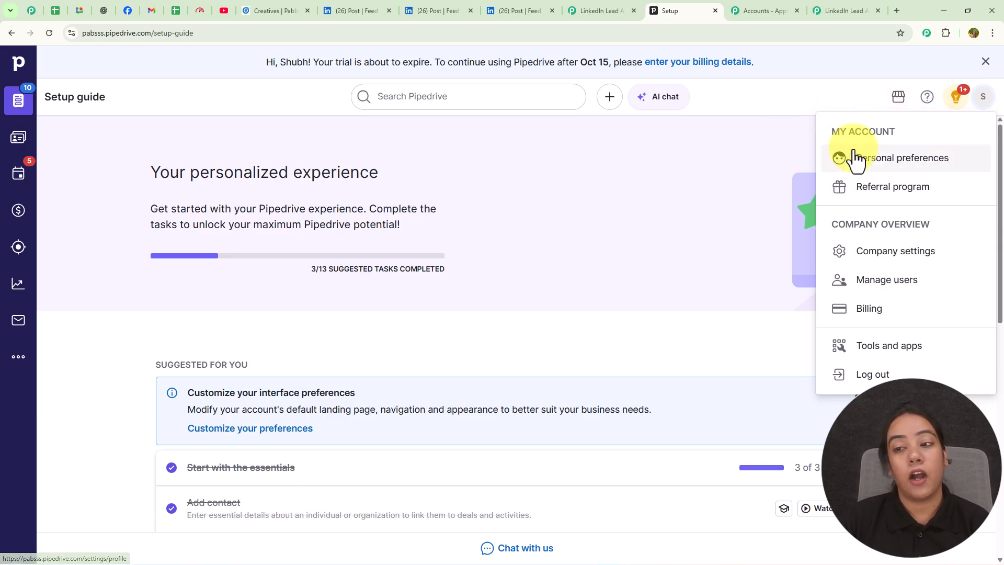
pyautogui.click(884, 172)
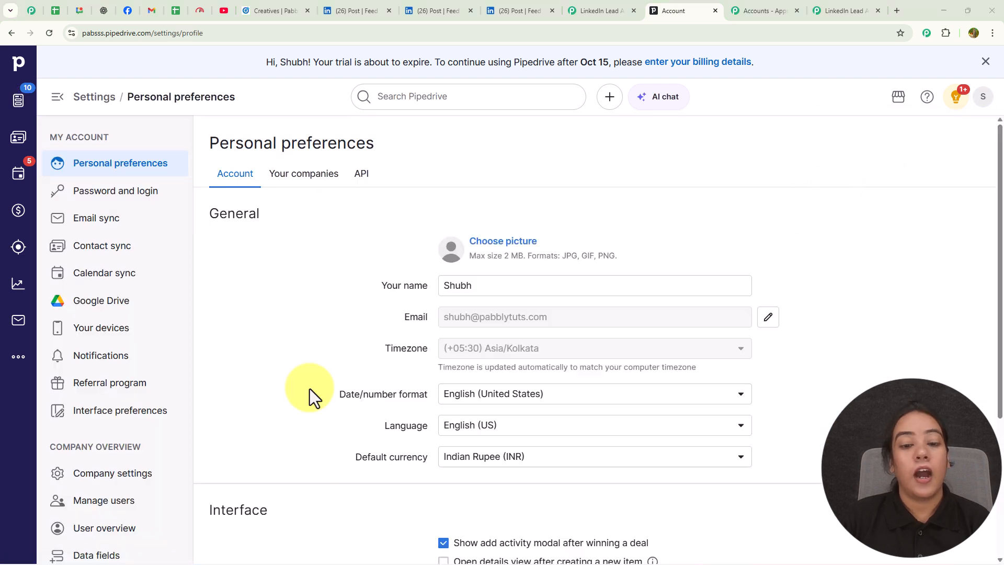
pyautogui.click(362, 175)
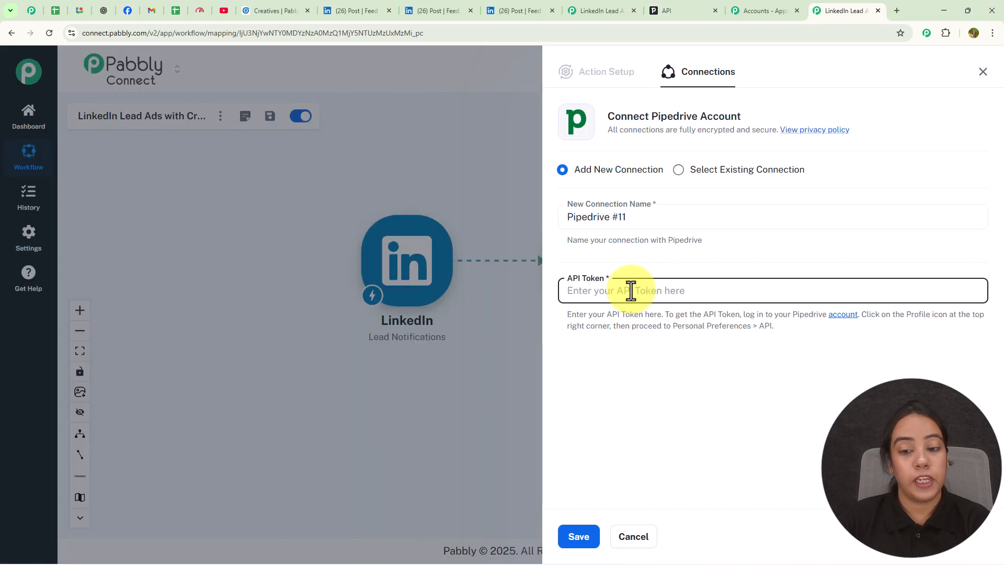
pyautogui.hotkey('ctrl', 'v')
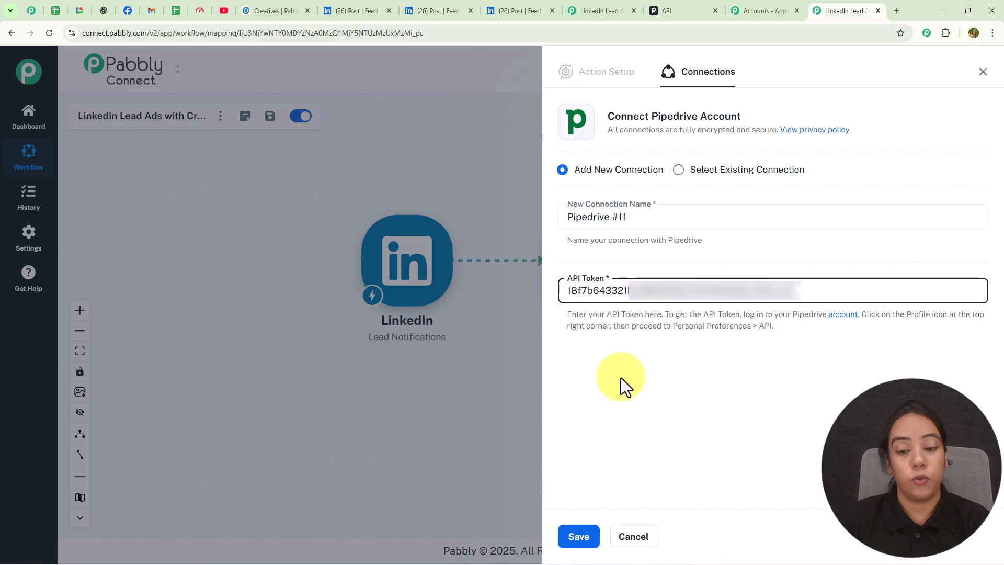
pyautogui.click(579, 537)
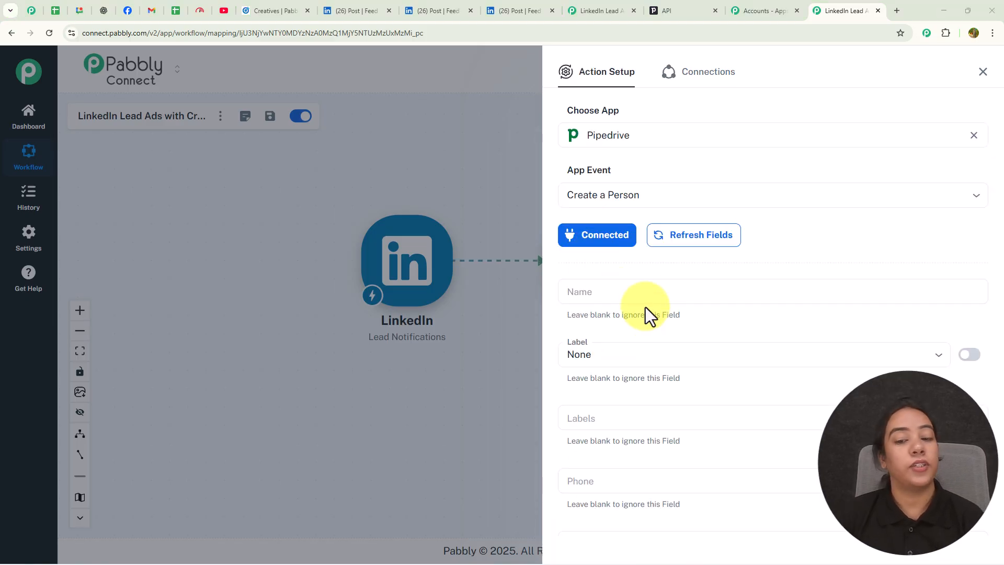
# Map the person's Name field to the First name and Last name values from the LinkedIn lead response.
pyautogui.scroll(-1, 645, 305)
pyautogui.scroll(-2, 649, 236)
pyautogui.scroll(3, 648, 237)
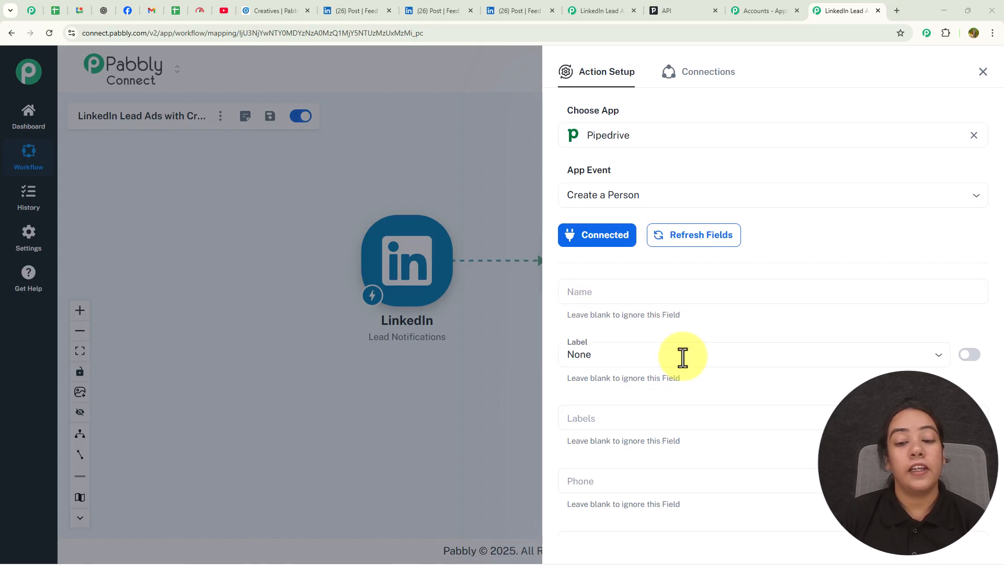
pyautogui.click(663, 293)
pyautogui.click(652, 373)
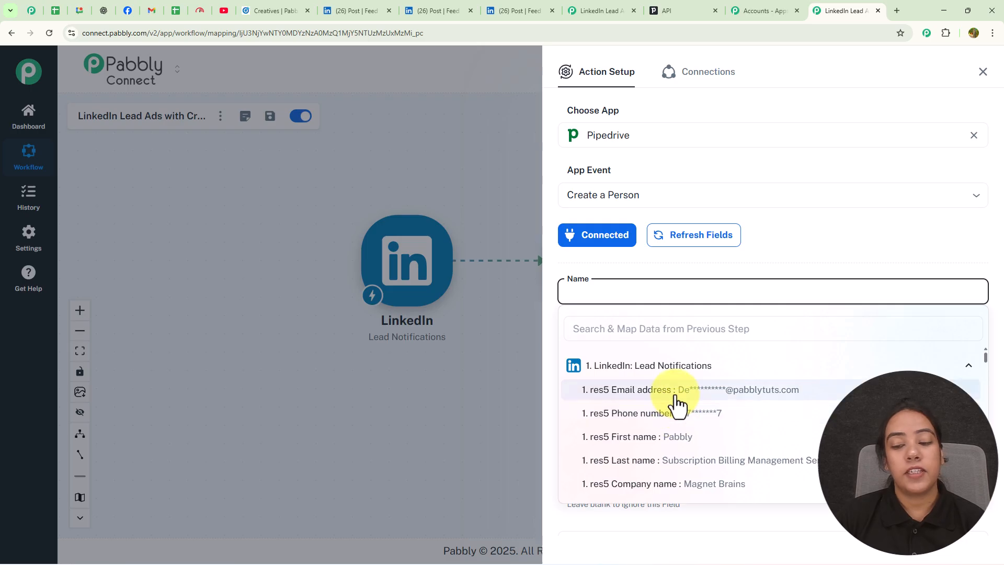
pyautogui.scroll(-3, 677, 406)
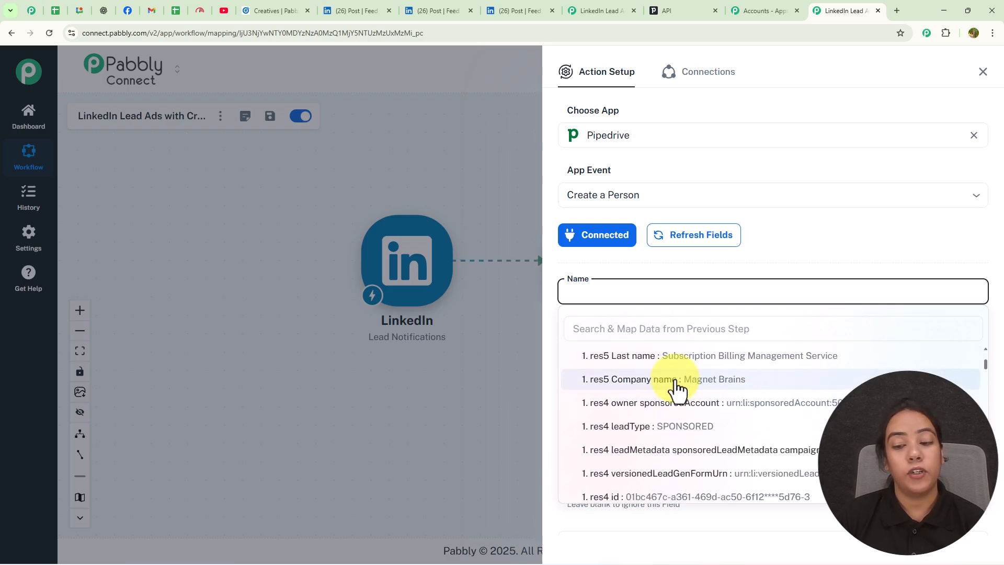
pyautogui.scroll(2, 679, 424)
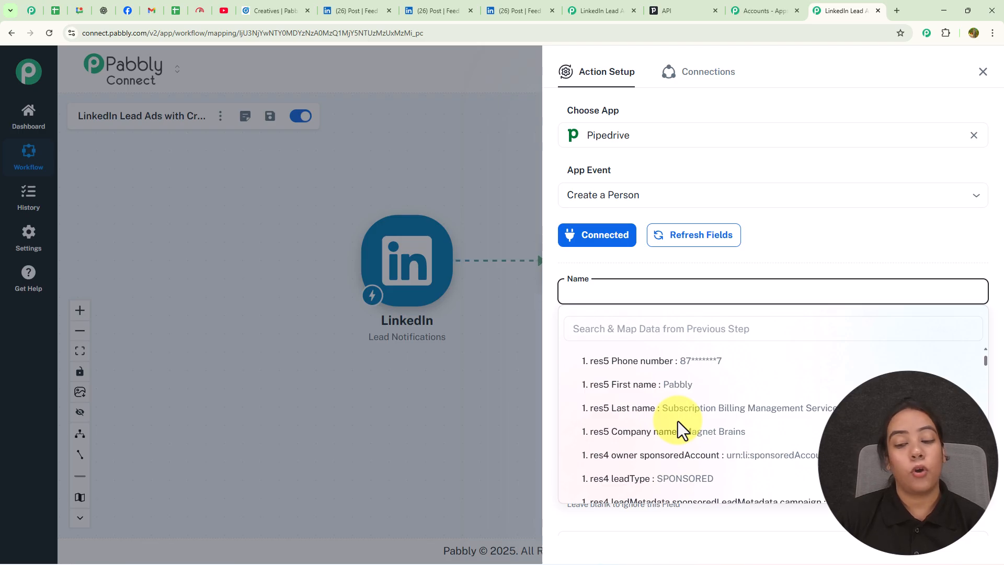
pyautogui.scroll(-2, 686, 441)
pyautogui.scroll(3, 686, 441)
pyautogui.scroll(1, 686, 441)
pyautogui.scroll(-3, 686, 434)
pyautogui.scroll(2, 687, 426)
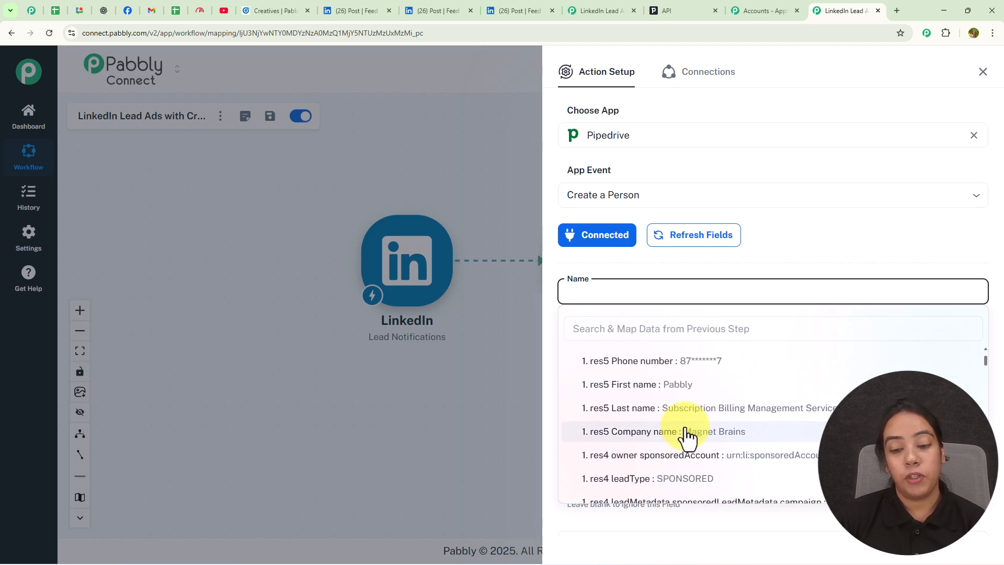
pyautogui.click(677, 386)
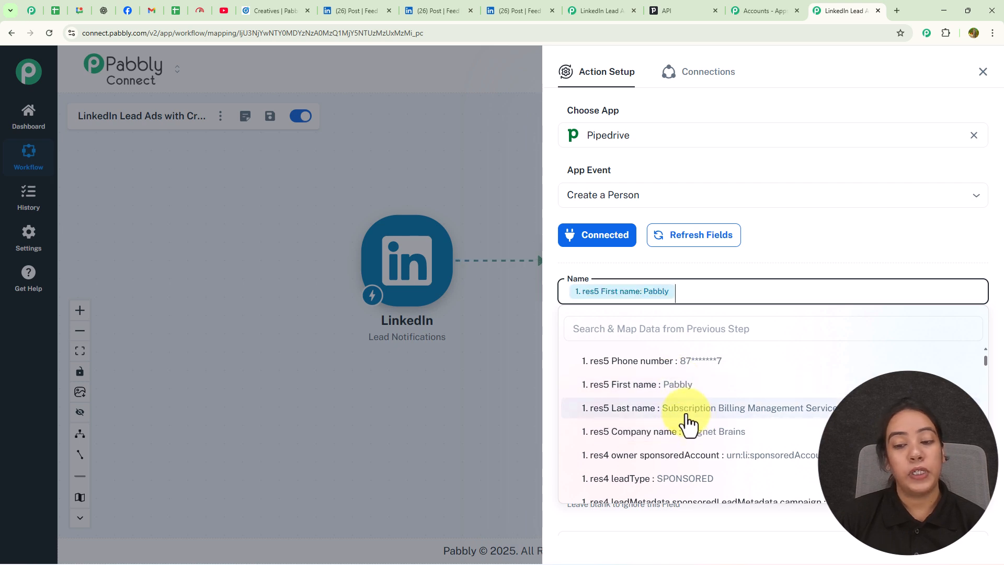
pyautogui.click(686, 413)
# Map the person's Phone and Email fields to the Phone number and Email address values from the LinkedIn lead response.
pyautogui.scroll(-3, 670, 347)
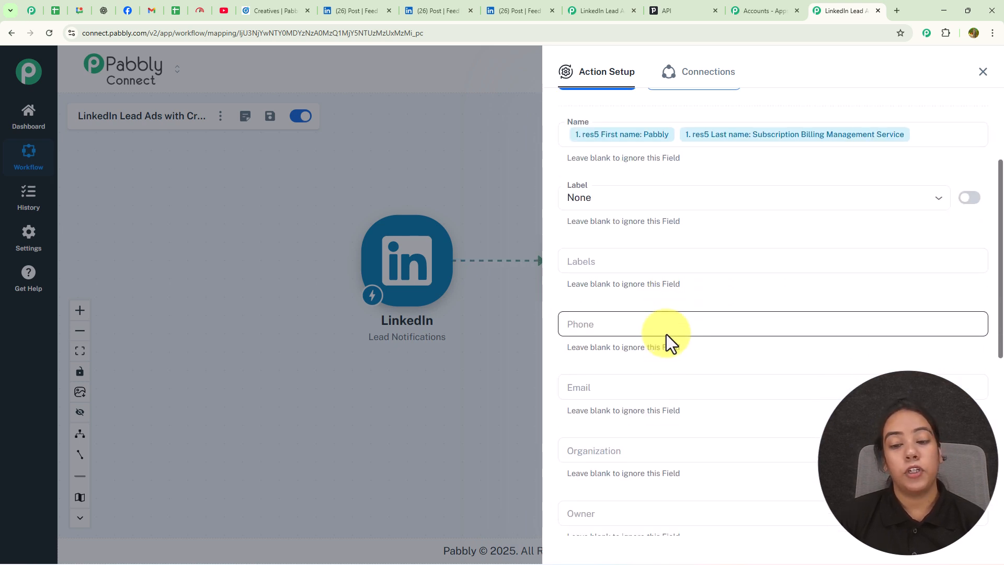
pyautogui.click(666, 329)
pyautogui.click(663, 402)
pyautogui.click(663, 457)
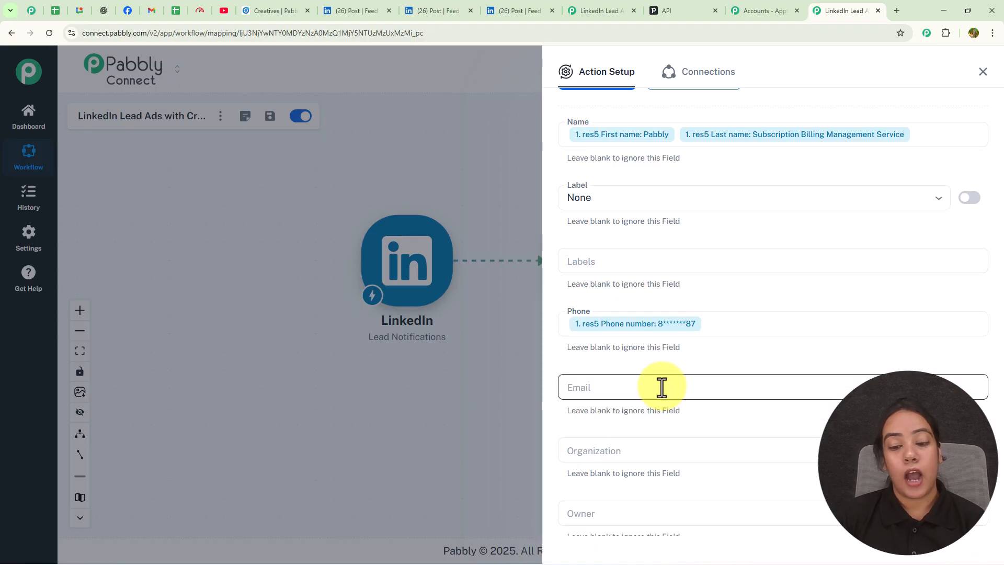
pyautogui.click(662, 387)
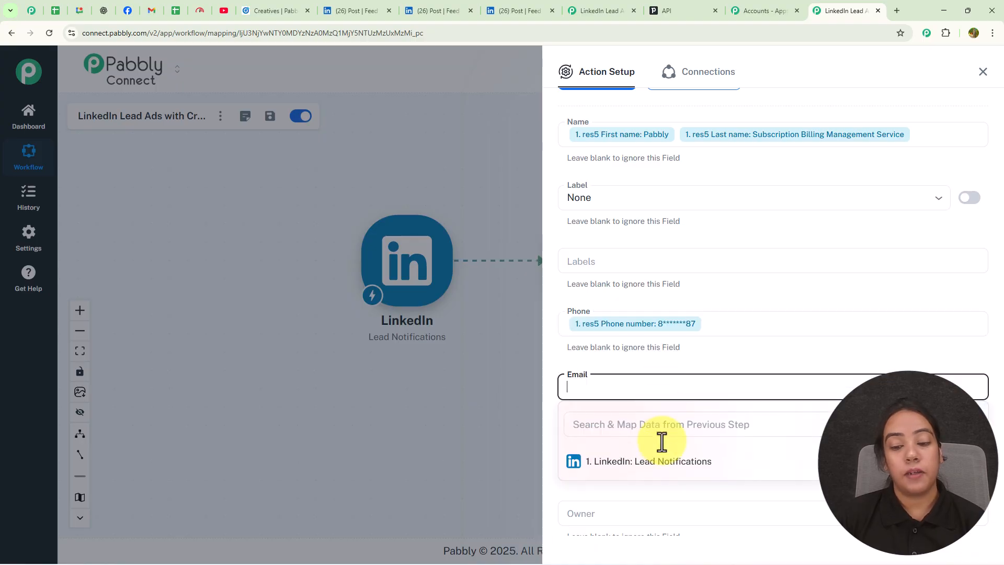
pyautogui.click(669, 463)
pyautogui.click(676, 495)
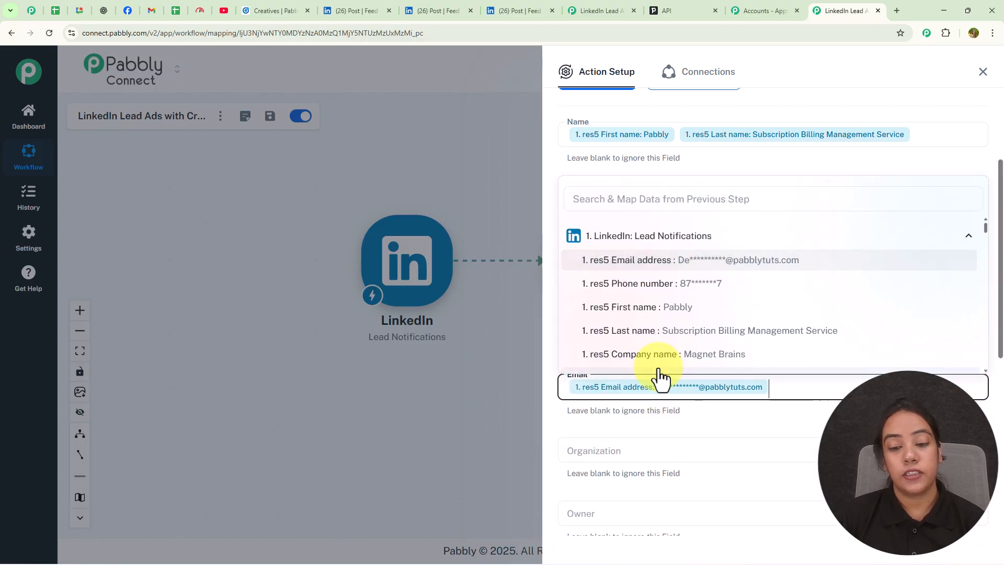
# Save the Create a Person action and send a test request with the remaining optional fields left blank.
pyautogui.scroll(-10, 655, 397)
pyautogui.scroll(10, 655, 397)
pyautogui.scroll(-5, 655, 397)
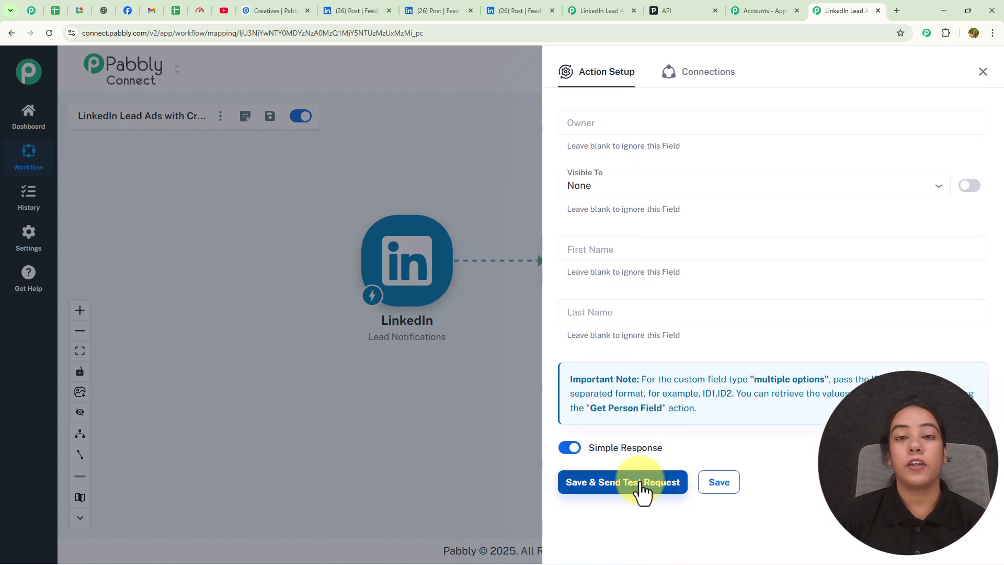
pyautogui.click(642, 483)
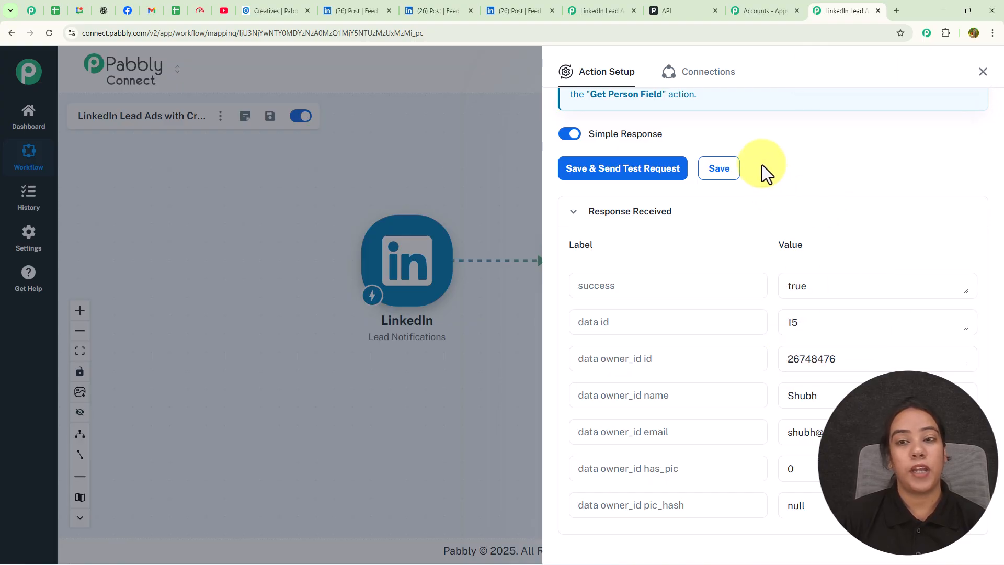
# Switch to Pipedrive to check the People list for the test contact, and return to Pabbly Connect to close the action setup.
pyautogui.click(692, 14)
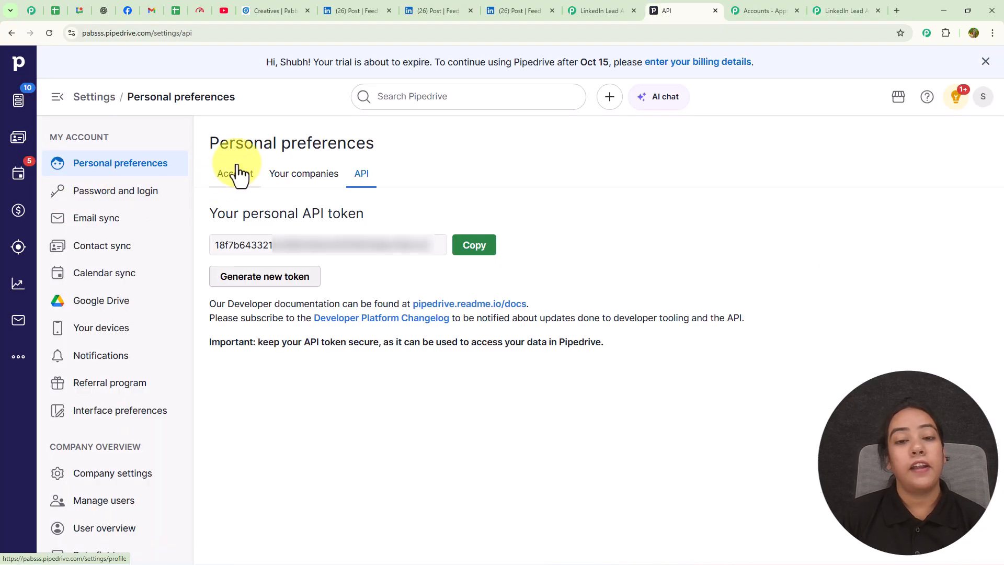
pyautogui.click(19, 146)
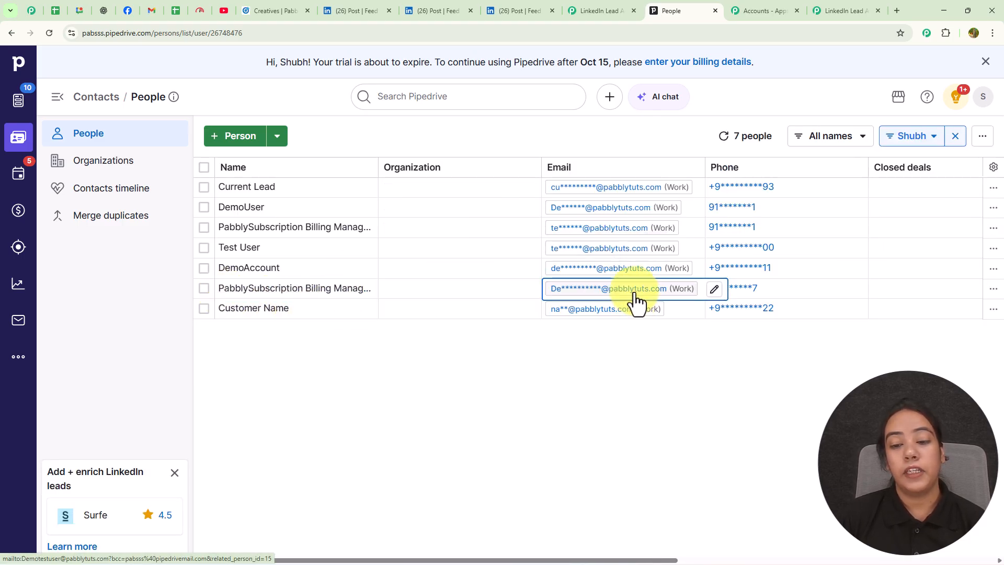
pyautogui.click(855, 9)
pyautogui.click(983, 72)
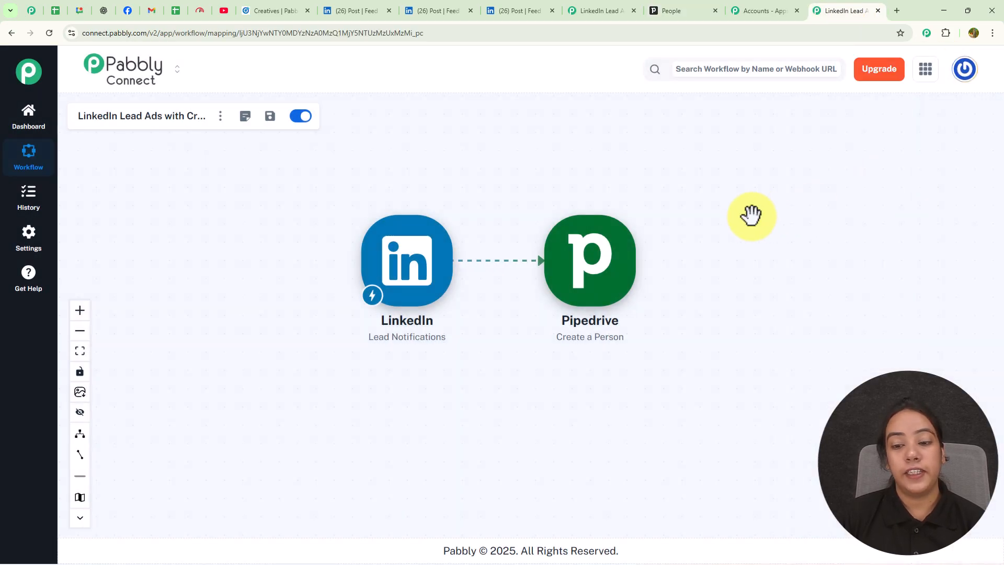
# Add another Pipedrive action after the Create a Person step with the Create Deal event.
pyautogui.click(648, 266)
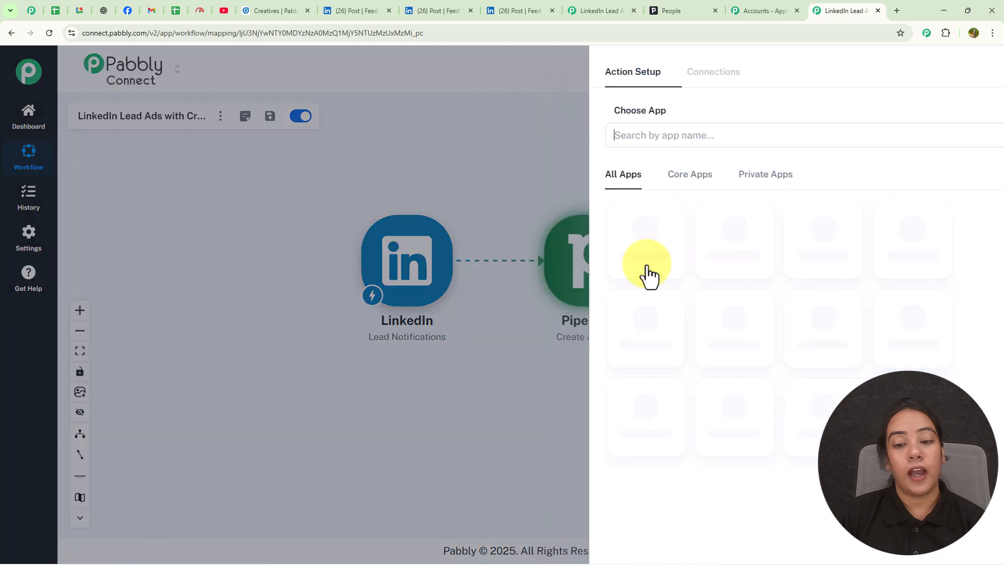
pyautogui.click(674, 140)
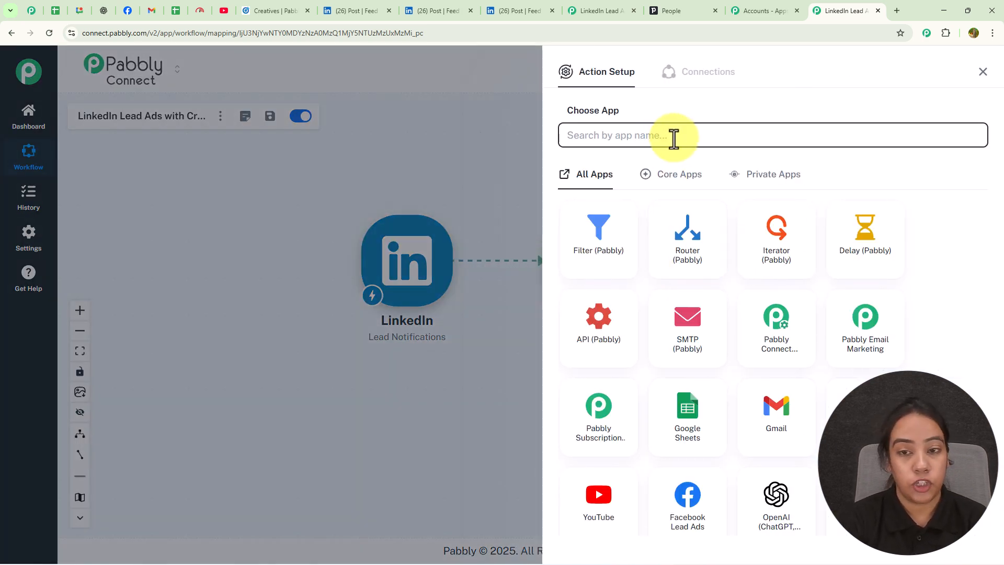
pyautogui.write('pedrive')
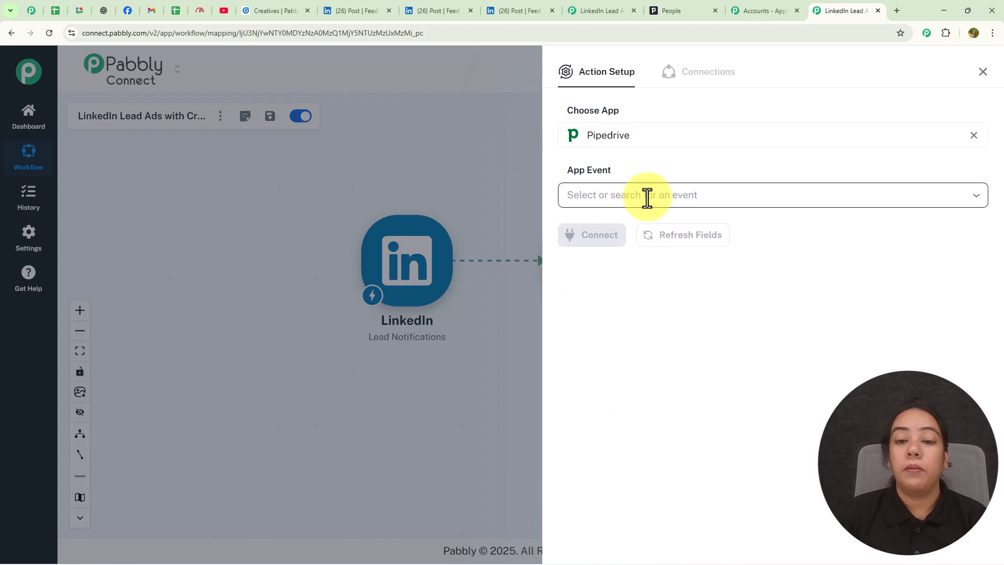
pyautogui.click(648, 198)
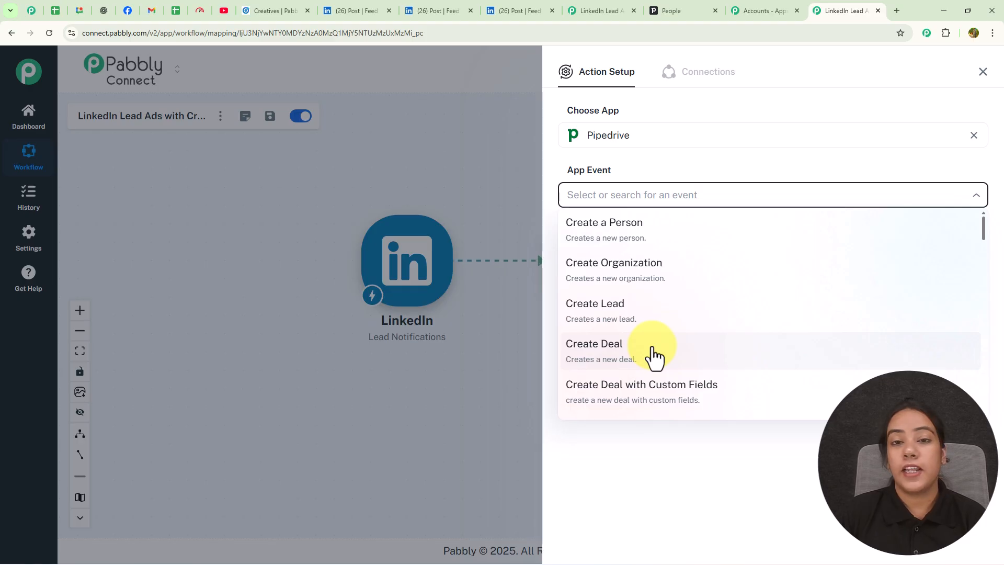
pyautogui.click(648, 366)
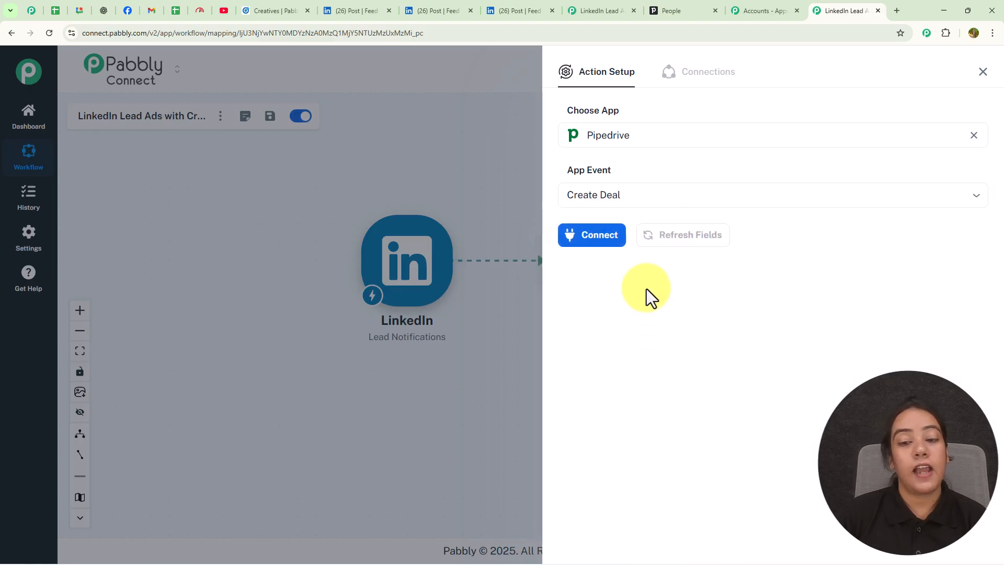
# Connect the Create Deal action using the existing Pipedrive #11 connection and save it.
pyautogui.click(597, 242)
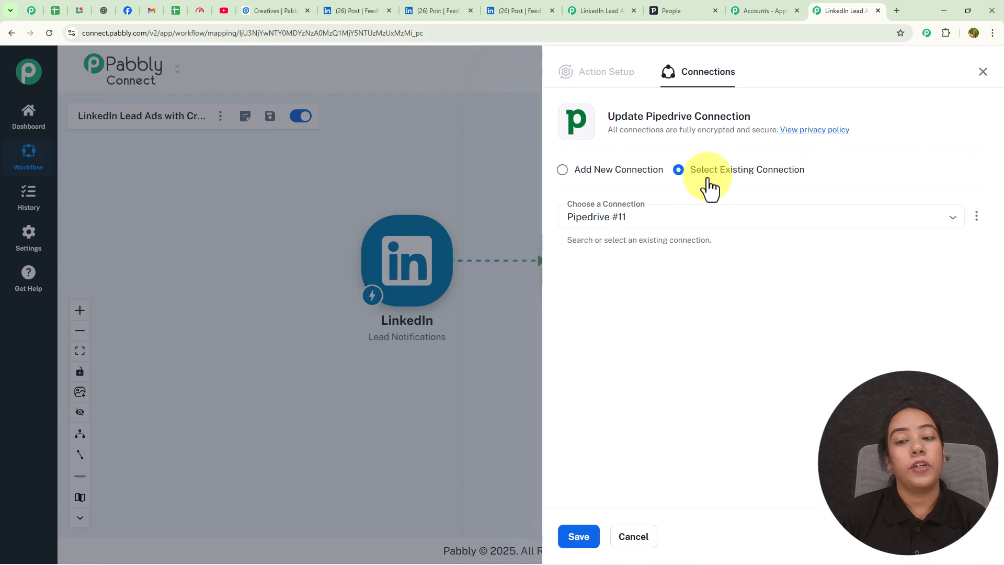
pyautogui.click(577, 538)
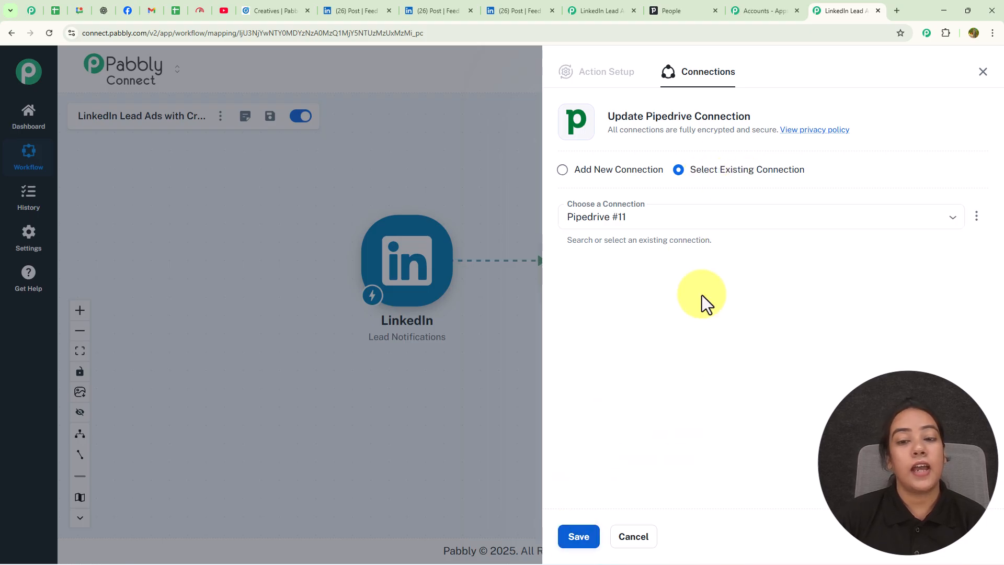
pyautogui.click(576, 538)
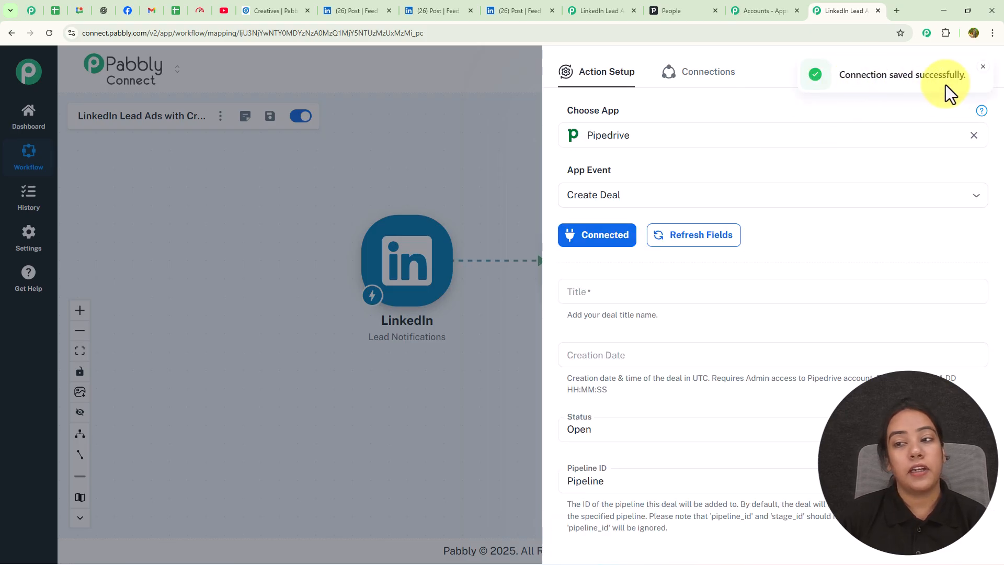
# Set the deal's title to "Capture LinkedIn Lead Ads Leads".
pyautogui.scroll(-1, 650, 303)
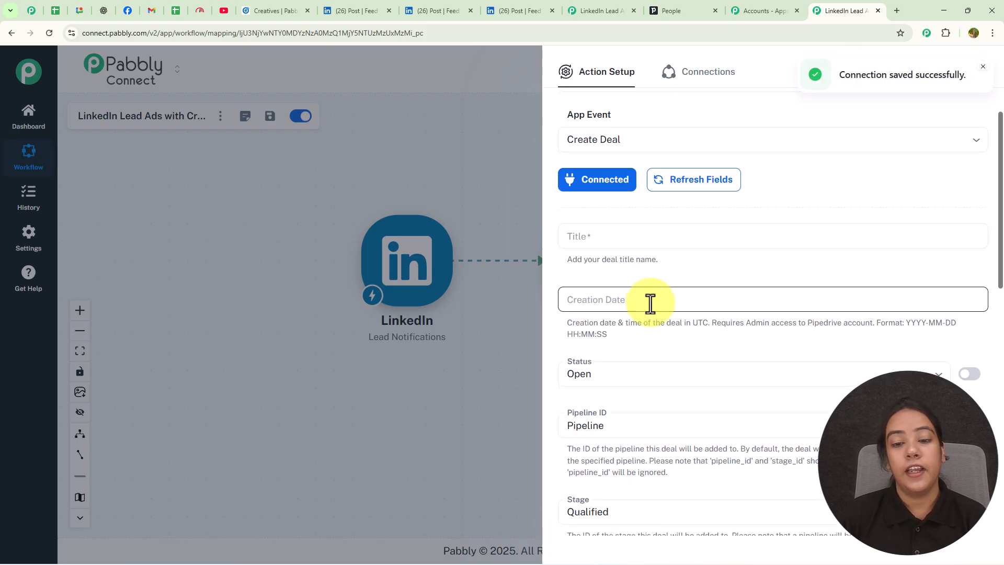
pyautogui.scroll(-1, 651, 303)
pyautogui.click(633, 193)
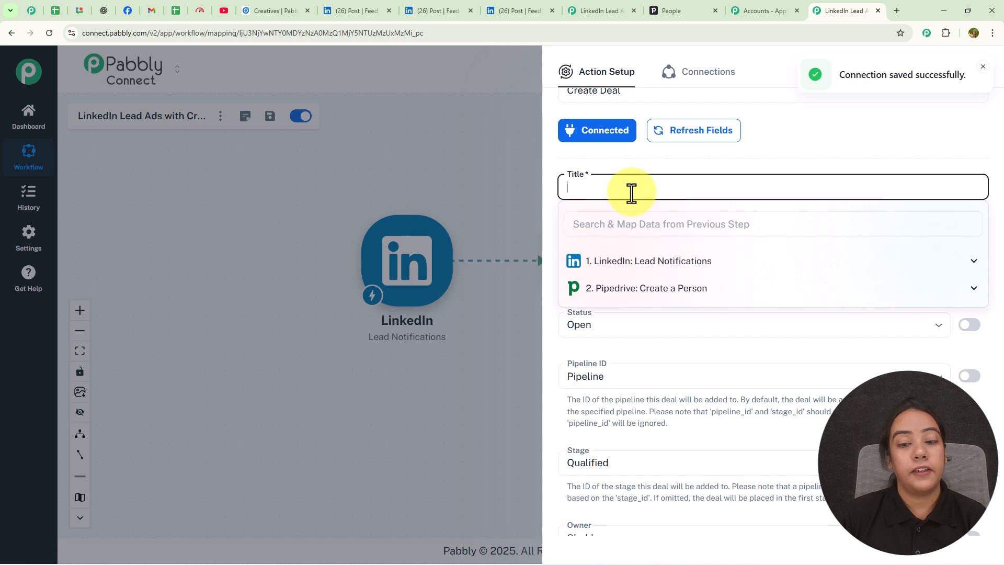
pyautogui.write('Capture LinkedIn Lead Ads Leads')
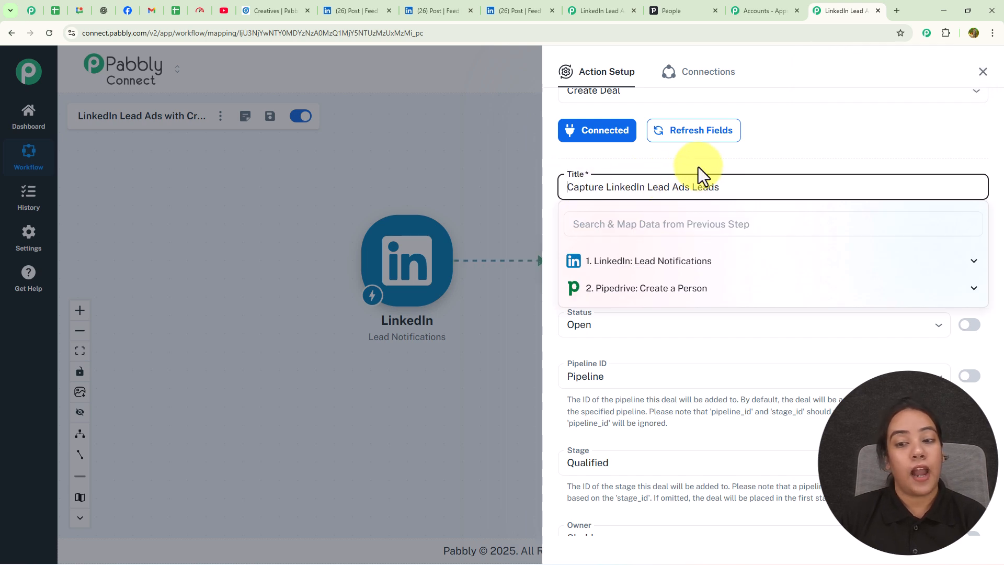
pyautogui.click(648, 213)
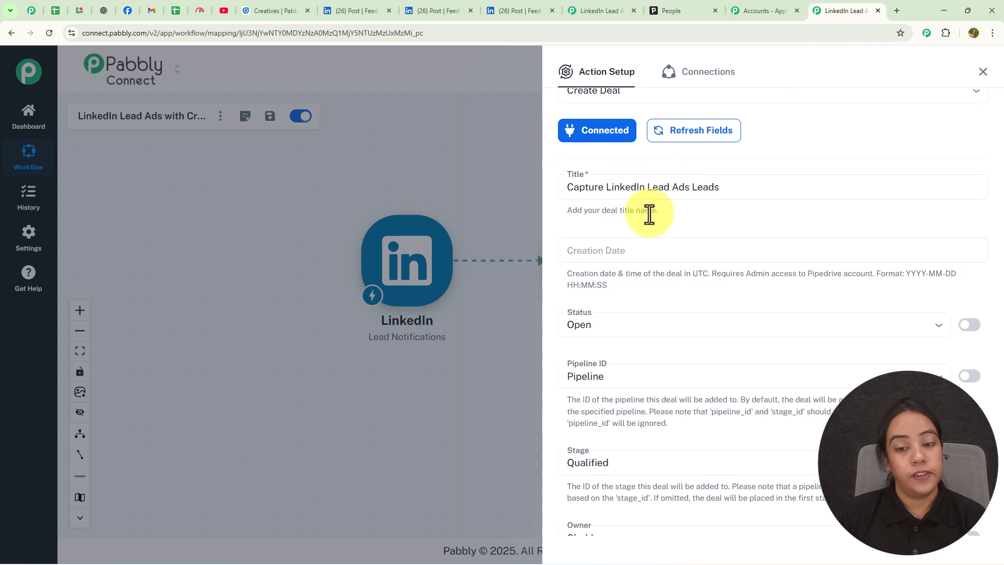
# Search the previous steps' data for "date" and map the deal's Creation Date to data update_time from Create a Person.
pyautogui.click(624, 251)
pyautogui.click(645, 287)
pyautogui.write('date')
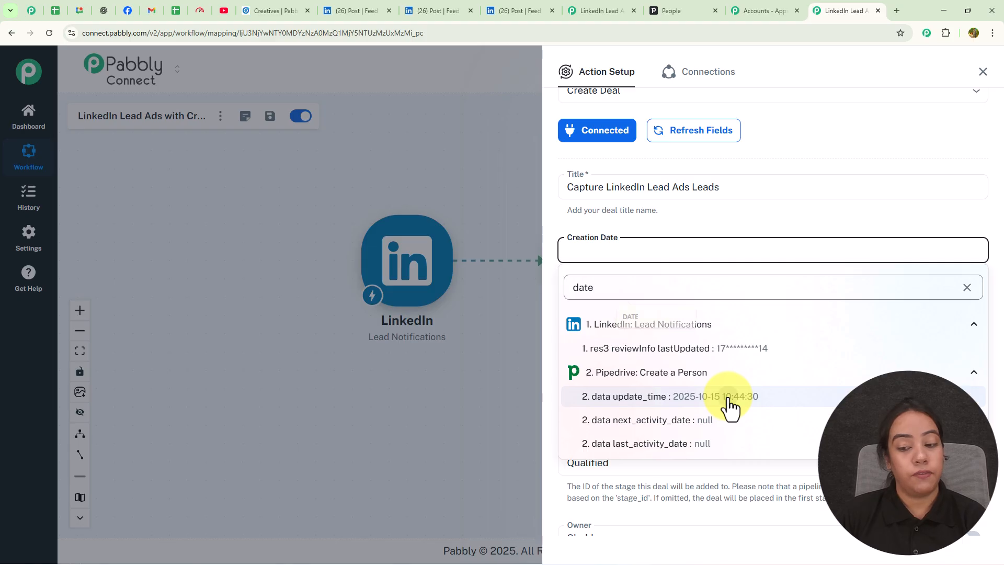
pyautogui.click(730, 407)
pyautogui.click(705, 202)
# Set the deal's status to Open.
pyautogui.scroll(-3, 705, 202)
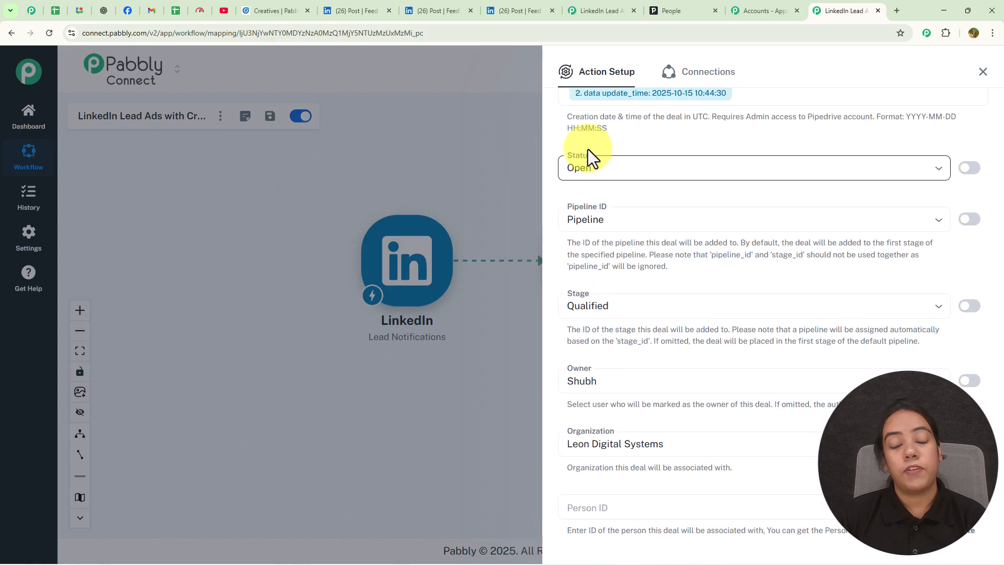
pyautogui.click(671, 172)
pyautogui.click(669, 194)
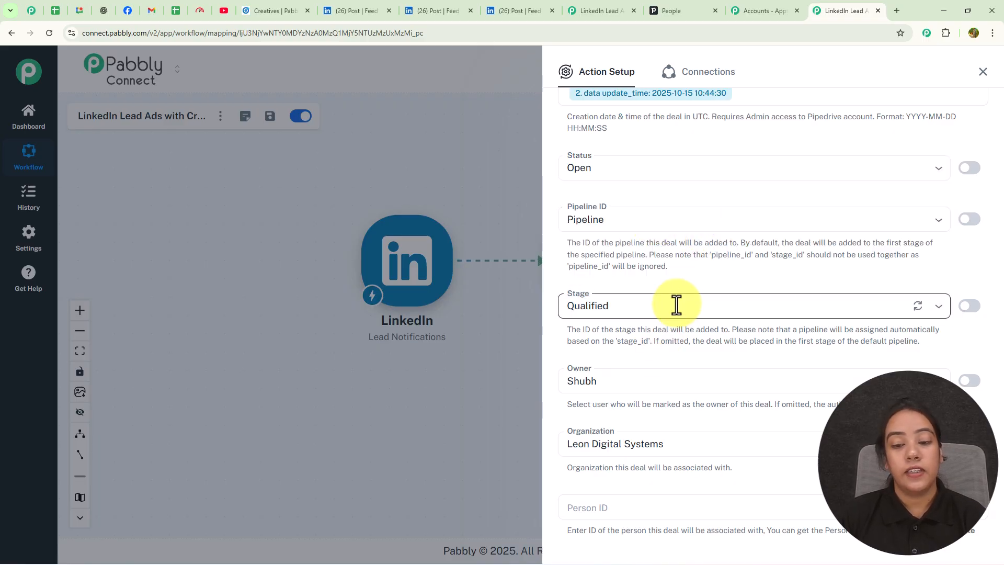
# Map the deal's Person ID to the data id value from the Pipedrive Create a Person response.
pyautogui.scroll(-2, 669, 340)
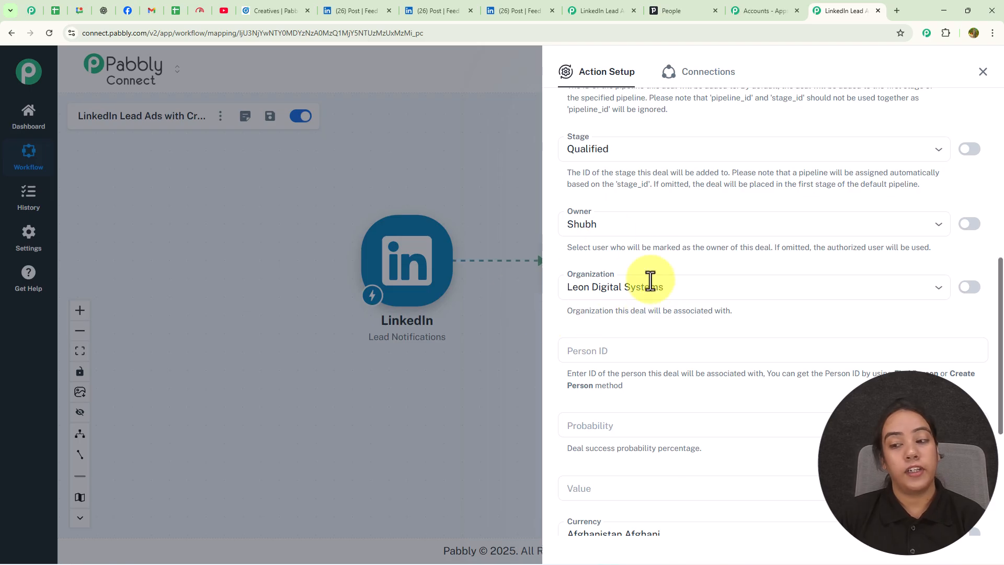
pyautogui.scroll(-2, 644, 303)
pyautogui.click(676, 246)
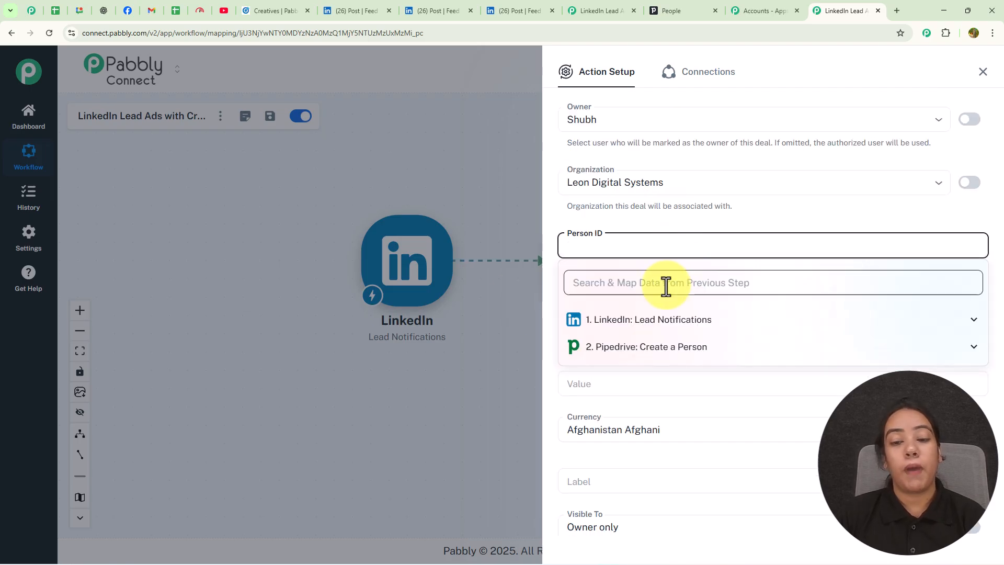
pyautogui.click(674, 348)
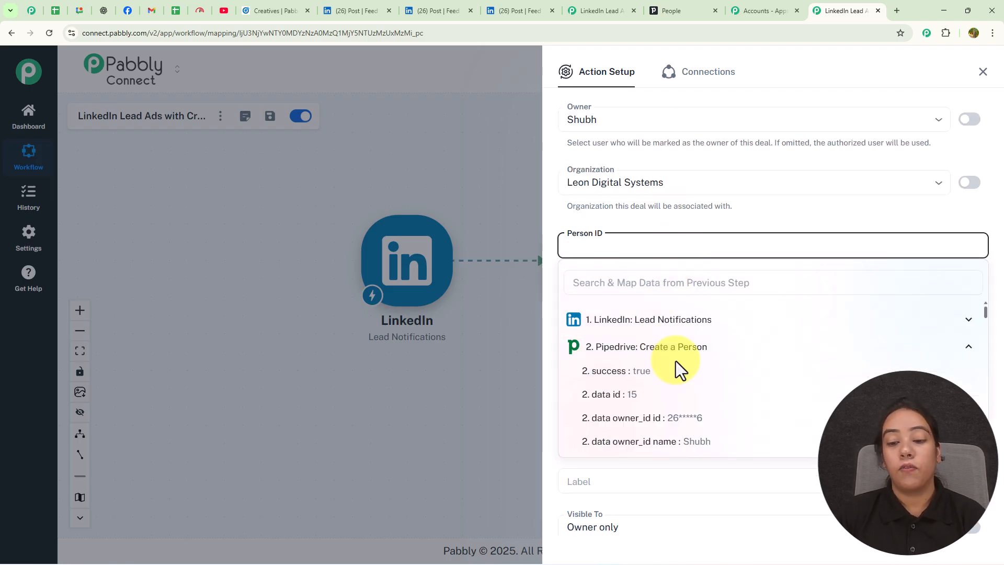
pyautogui.click(669, 395)
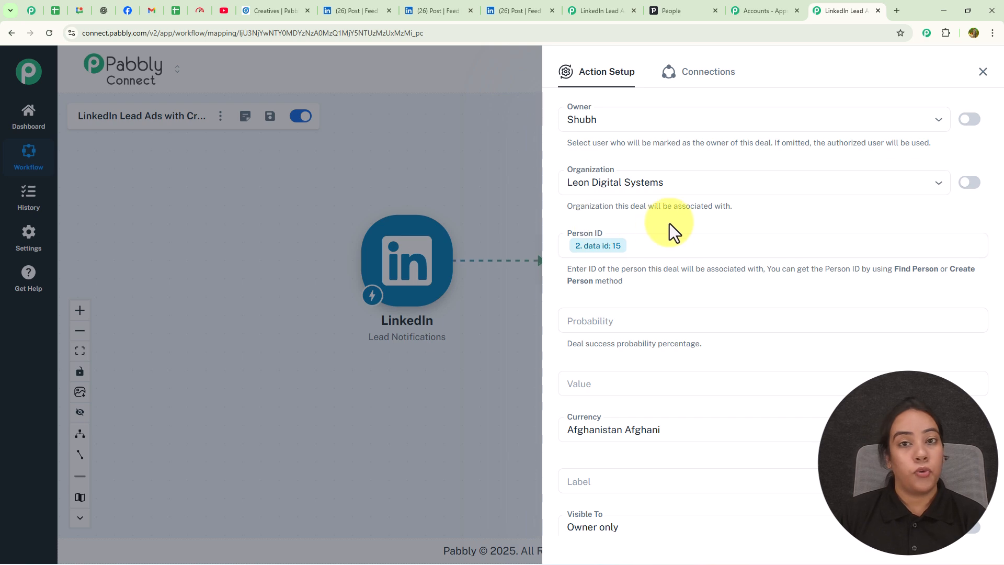
# Set the deal's success probability to 100.
pyautogui.scroll(-1, 643, 262)
pyautogui.click(622, 304)
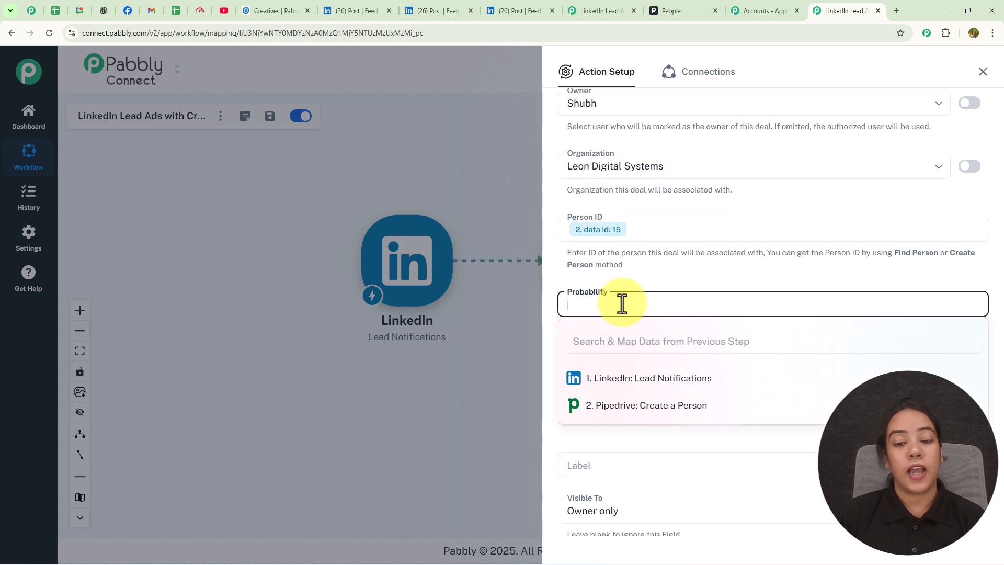
pyautogui.click(623, 268)
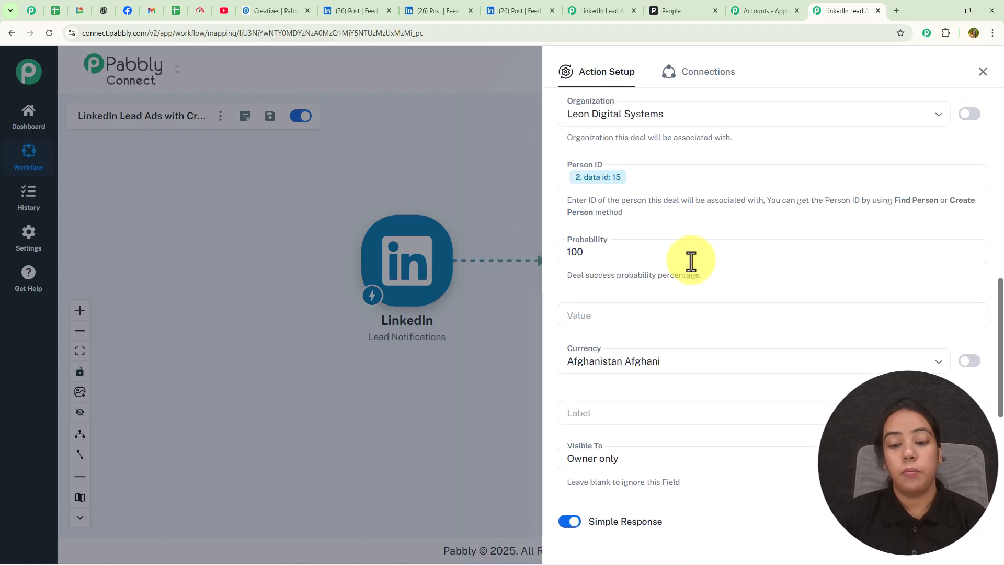
# Set the deal's currency to Indian Rupee.
pyautogui.click(664, 363)
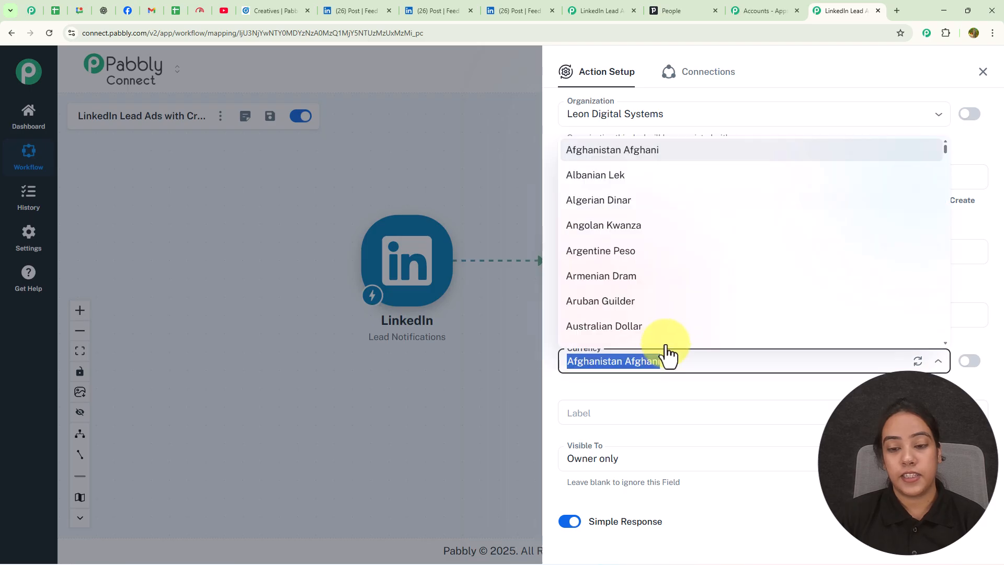
pyautogui.write('ind')
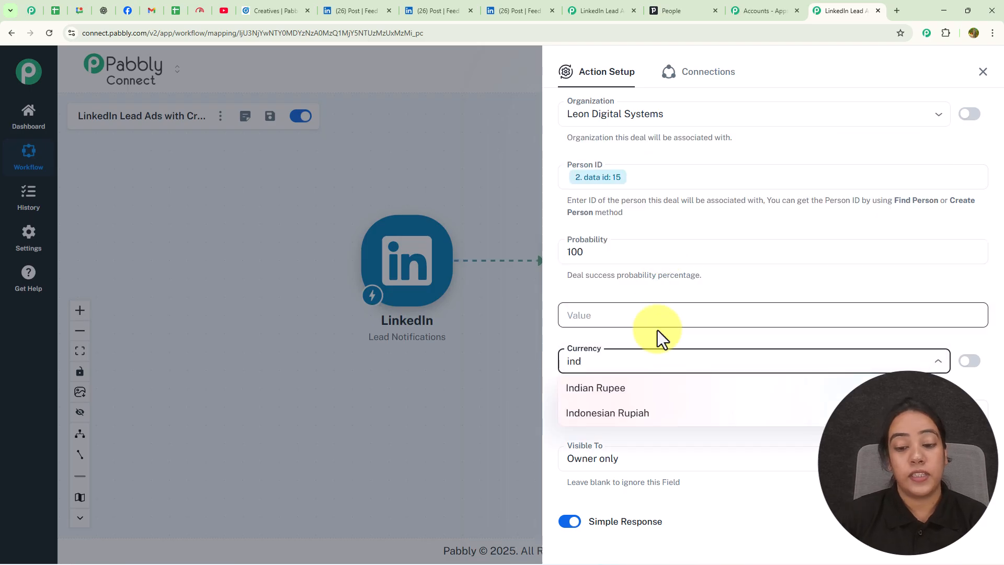
pyautogui.click(644, 396)
# Save the Create Deal action, send its test request and review the received response.
pyautogui.scroll(-1, 653, 374)
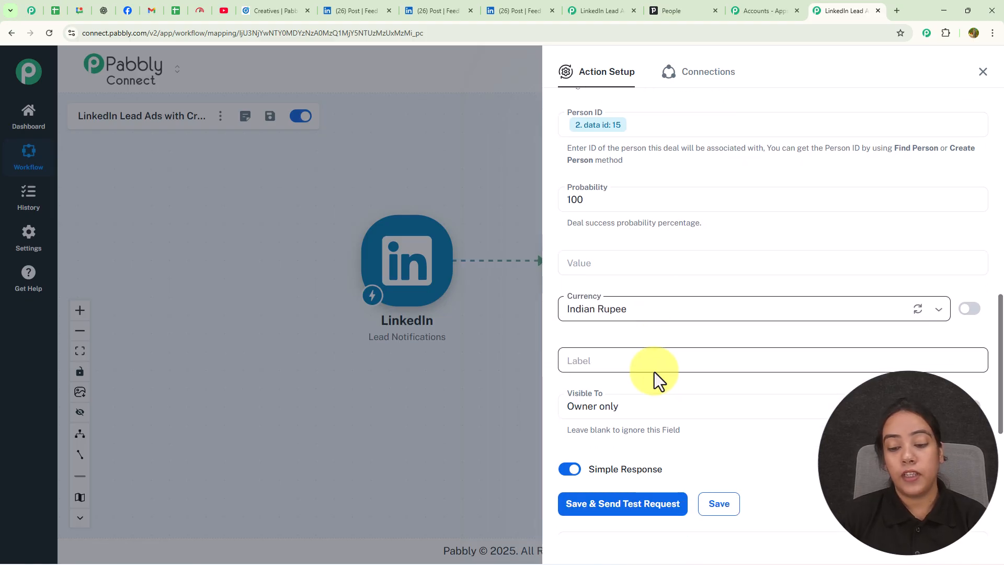
pyautogui.click(621, 504)
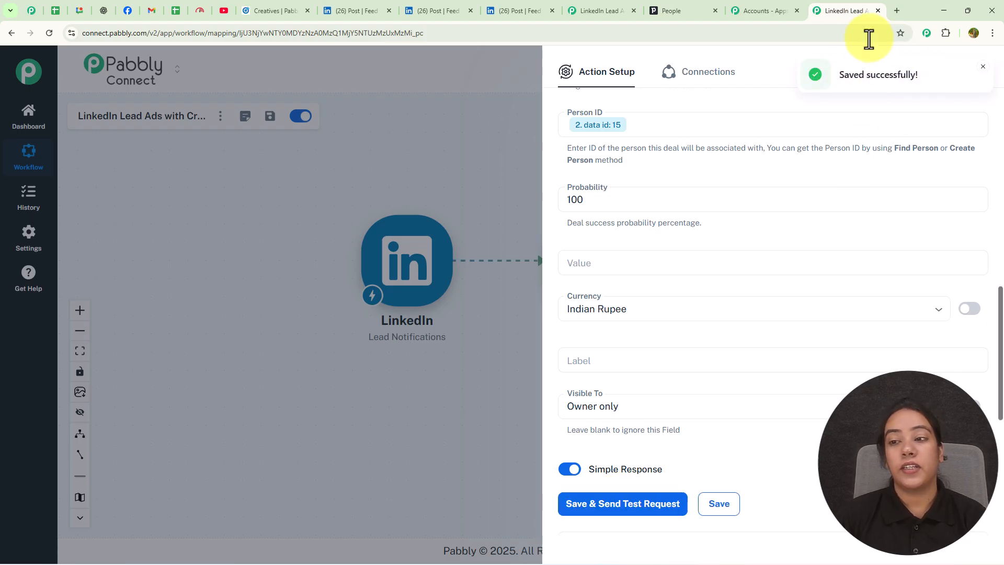
pyautogui.scroll(-2, 772, 267)
pyautogui.scroll(-5, 771, 313)
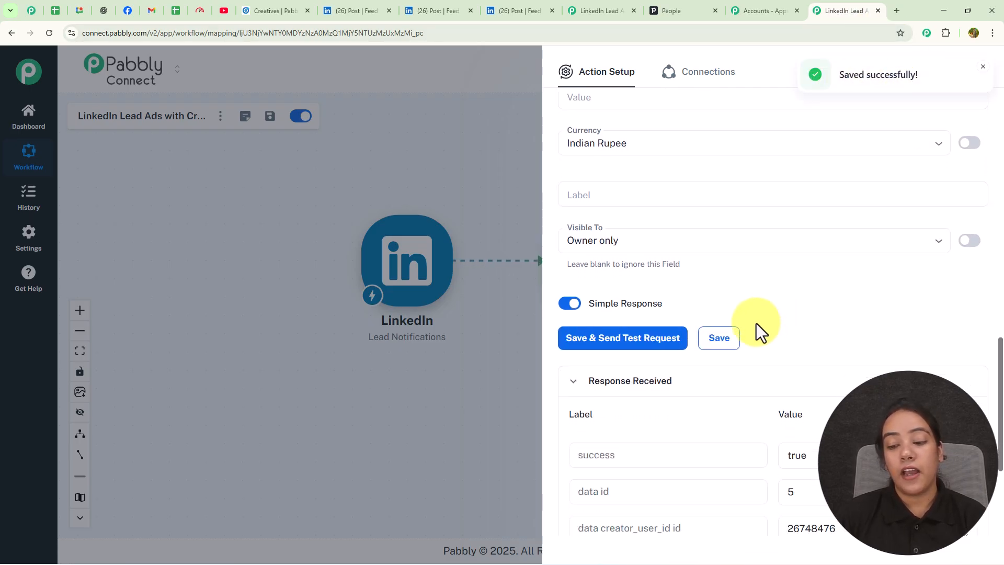
pyautogui.scroll(-2, 758, 333)
# Switch to Pipedrive and check the deals pipeline for the deal created by the test request.
pyautogui.click(679, 10)
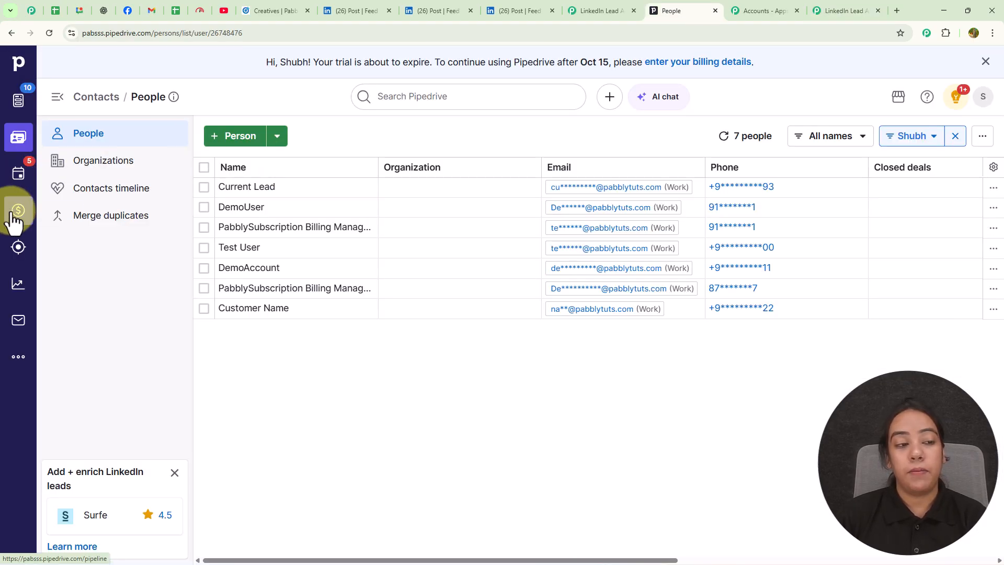
pyautogui.click(15, 222)
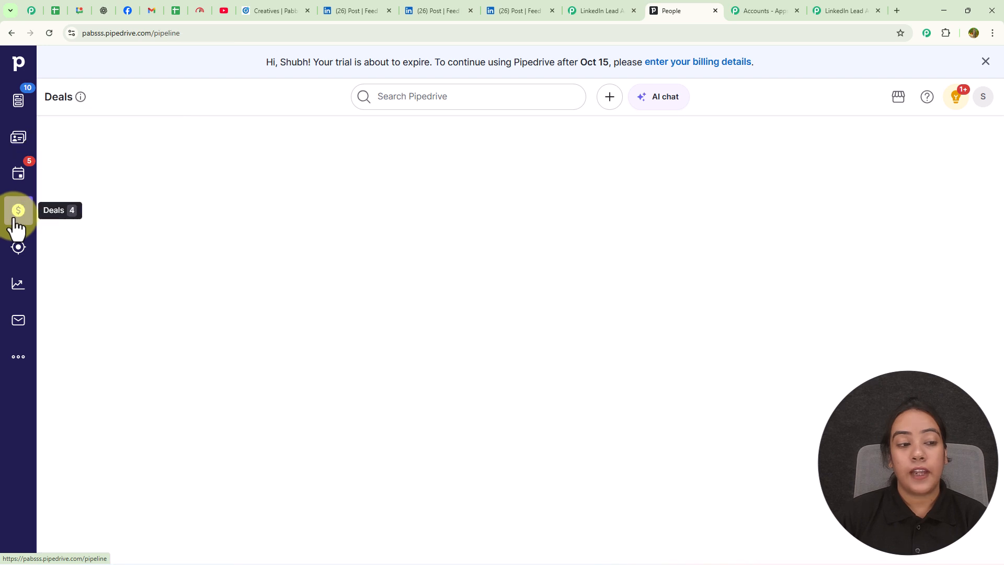
pyautogui.scroll(-2, 207, 405)
pyautogui.scroll(2, 205, 345)
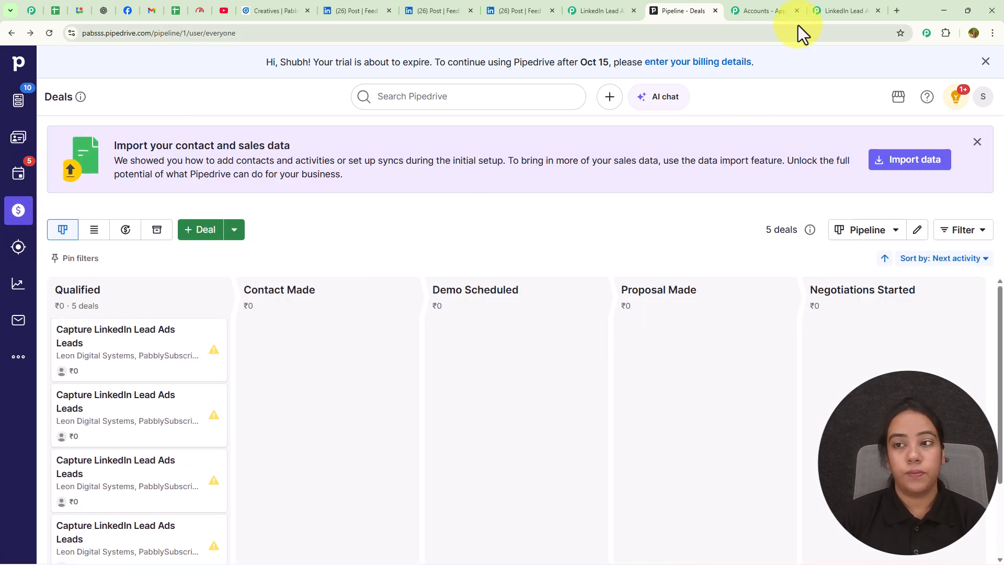
# Switch back to Pabbly Connect and add a Gmail action with the Send Email event after the Create Deal step.
pyautogui.click(843, 11)
pyautogui.moveTo(601, 325)
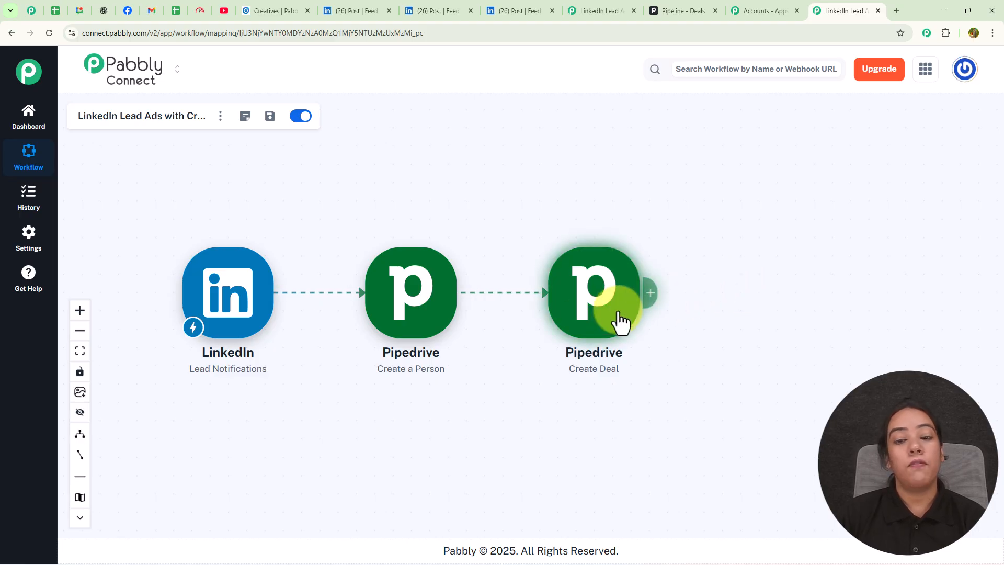
pyautogui.click(650, 294)
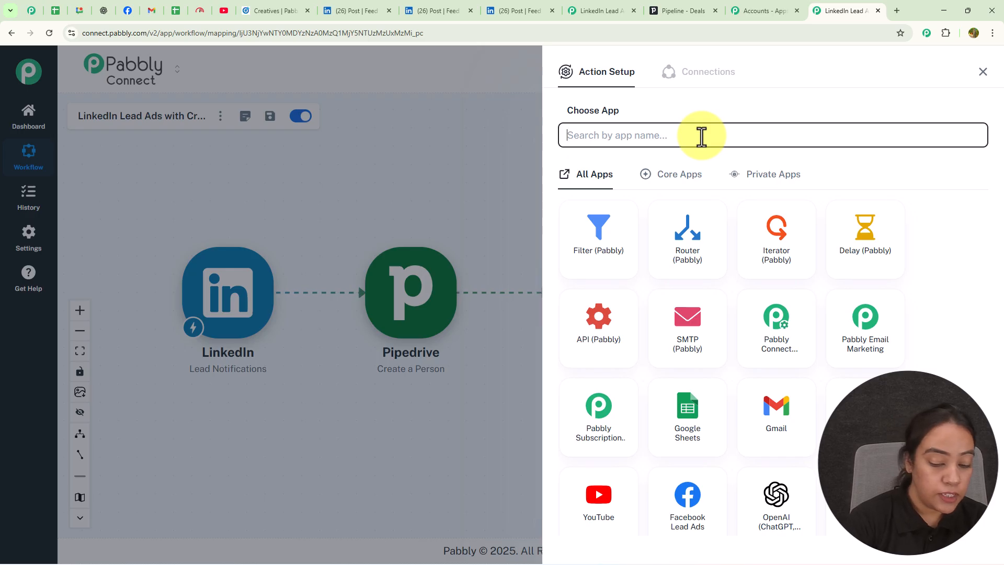
pyautogui.write('gmail')
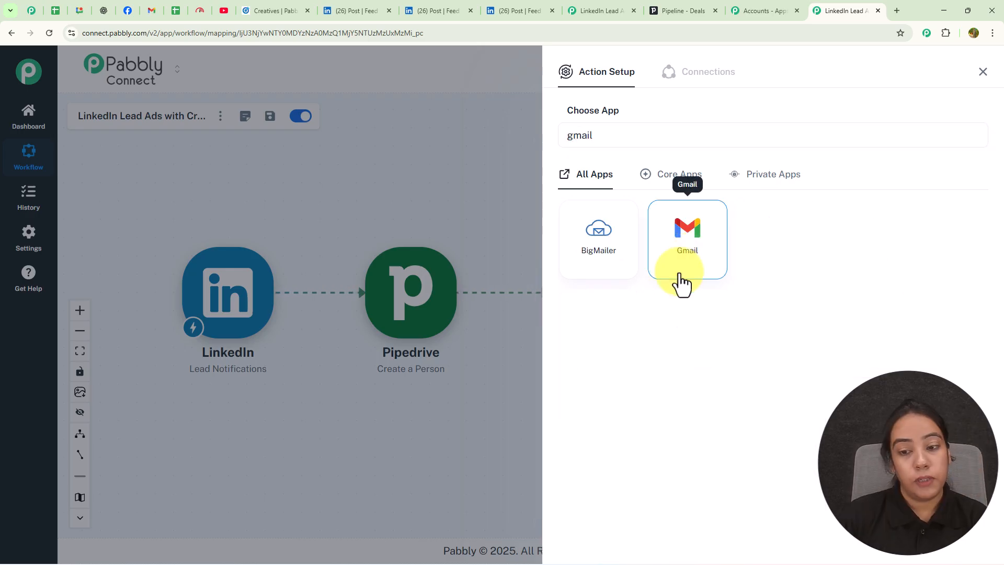
pyautogui.click(687, 276)
pyautogui.click(638, 197)
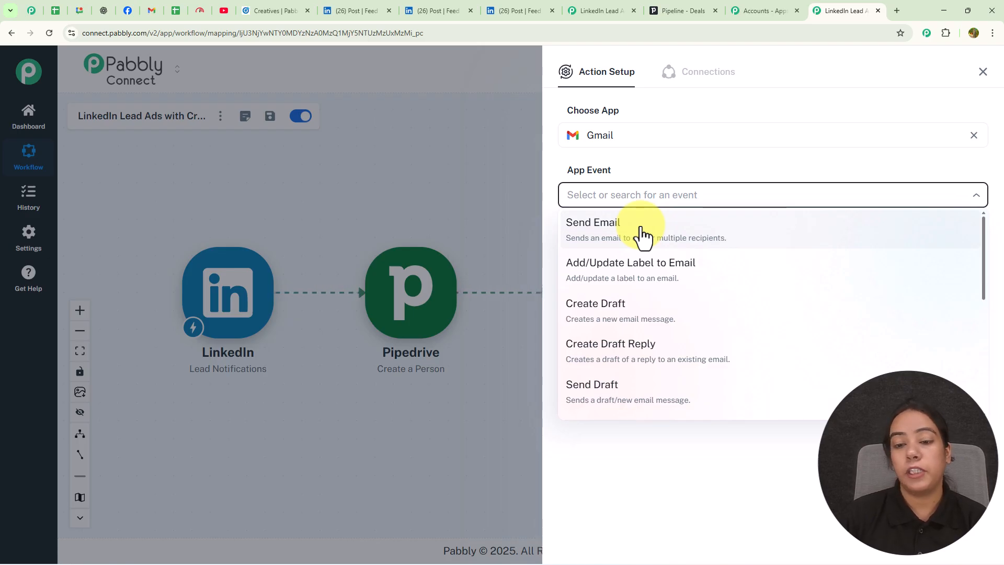
pyautogui.scroll(-5, 641, 228)
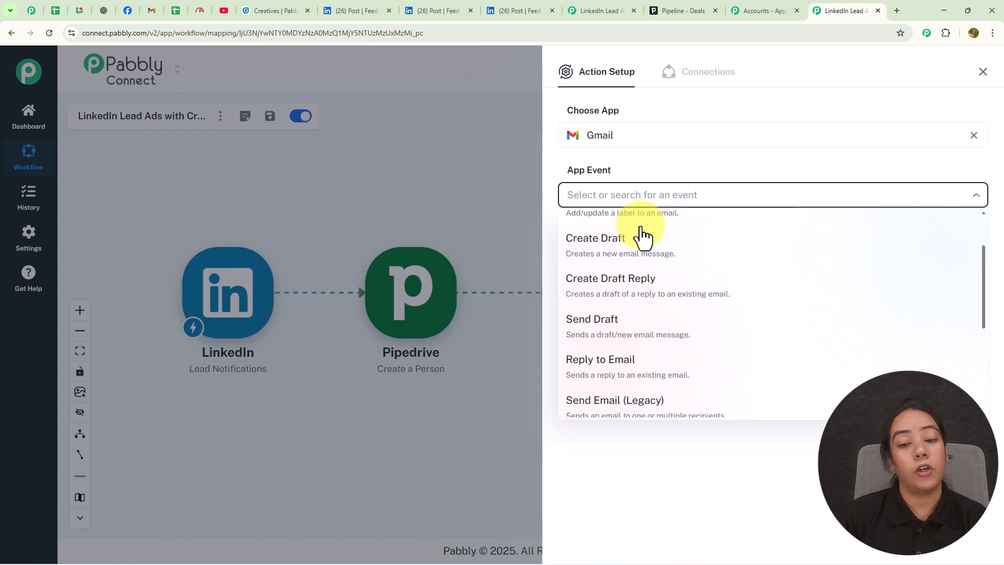
pyautogui.scroll(5, 645, 233)
pyautogui.click(612, 230)
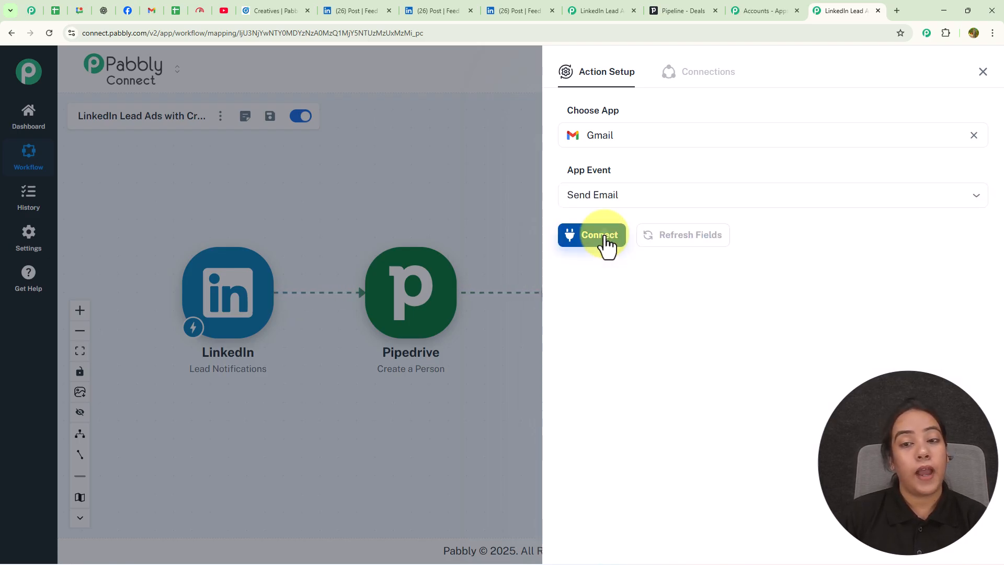
# Add a new Gmail connection named "Gmail #17" by signing in with Google and granting Pabbly Connect access.
pyautogui.click(605, 242)
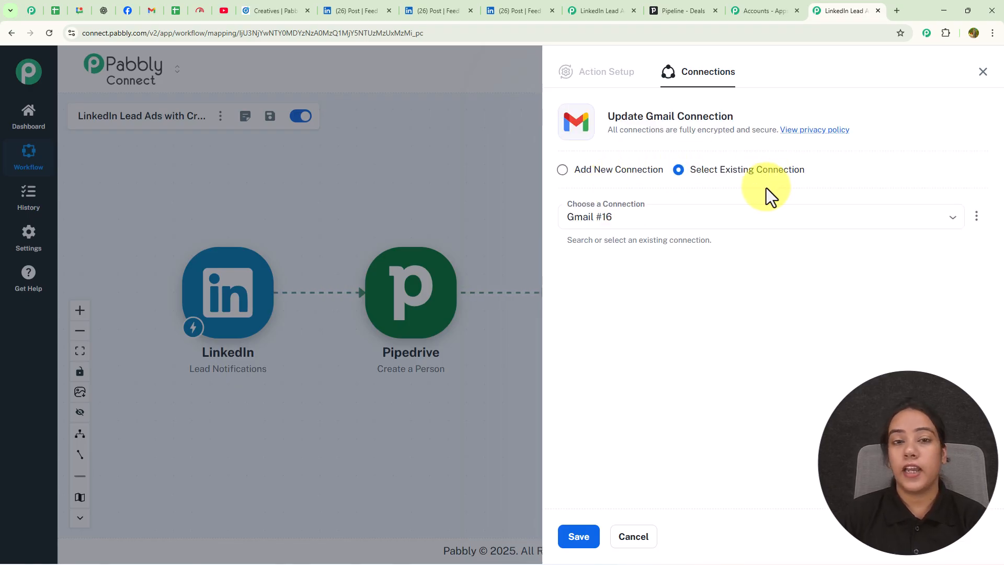
pyautogui.click(563, 170)
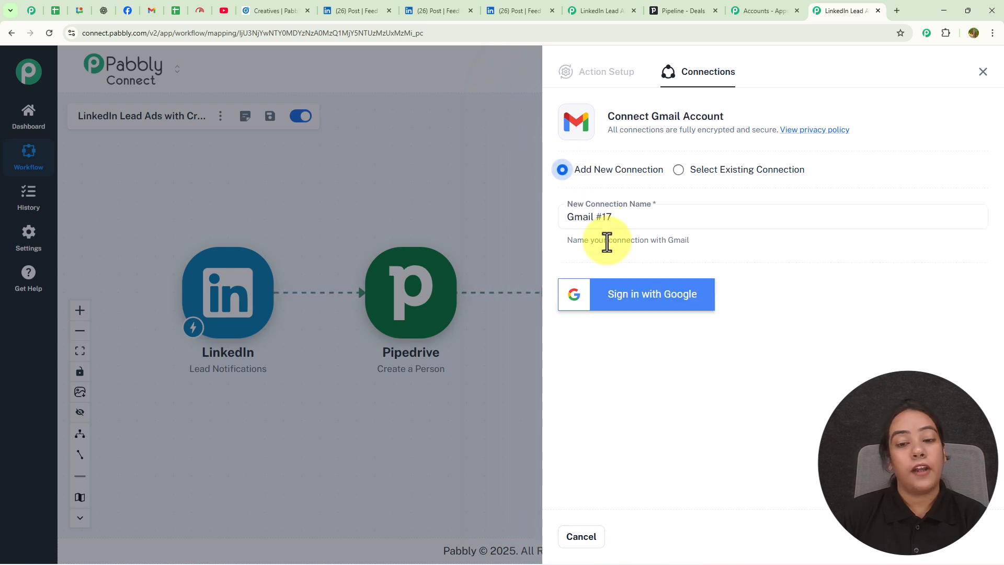
pyautogui.click(629, 297)
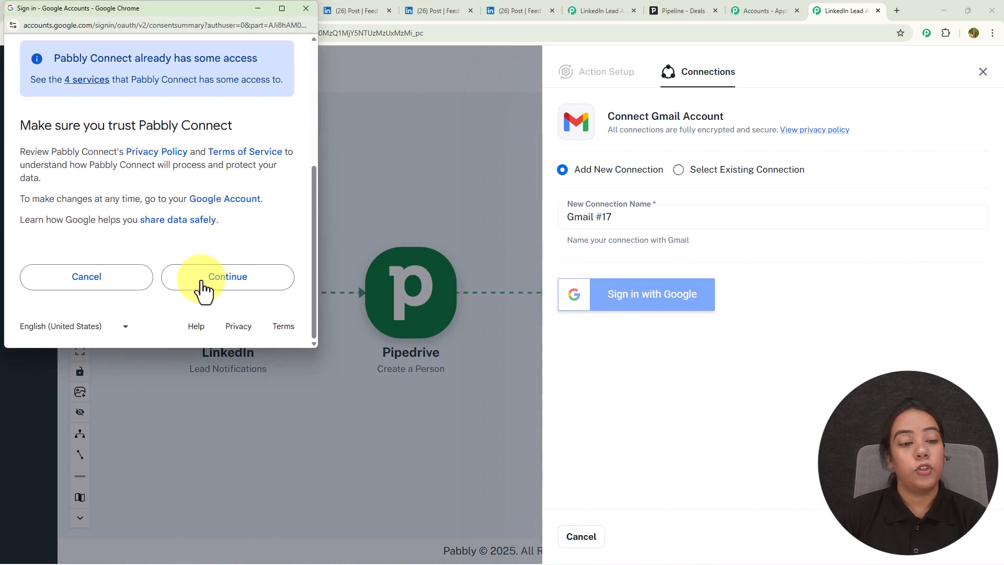
pyautogui.click(202, 277)
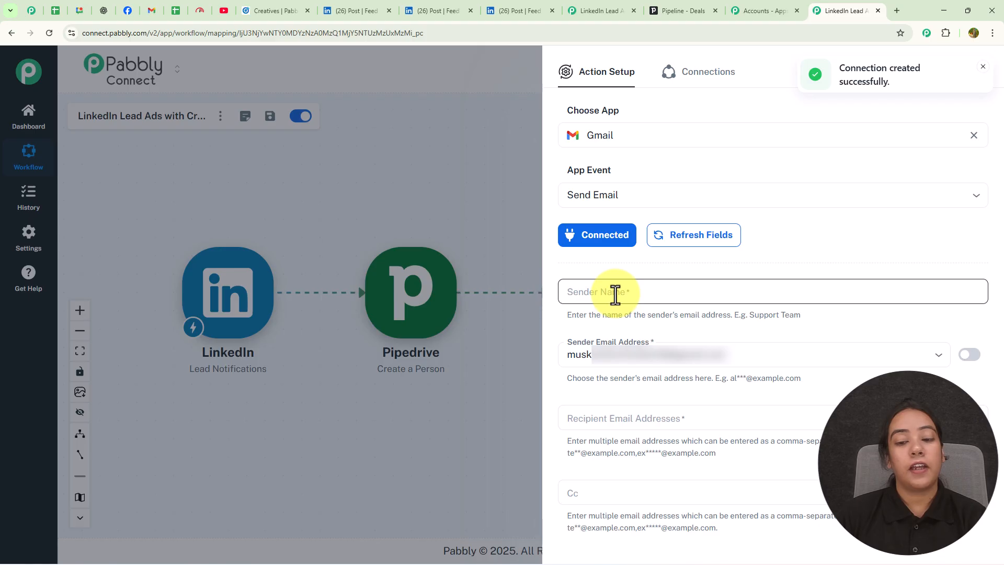
pyautogui.click(650, 273)
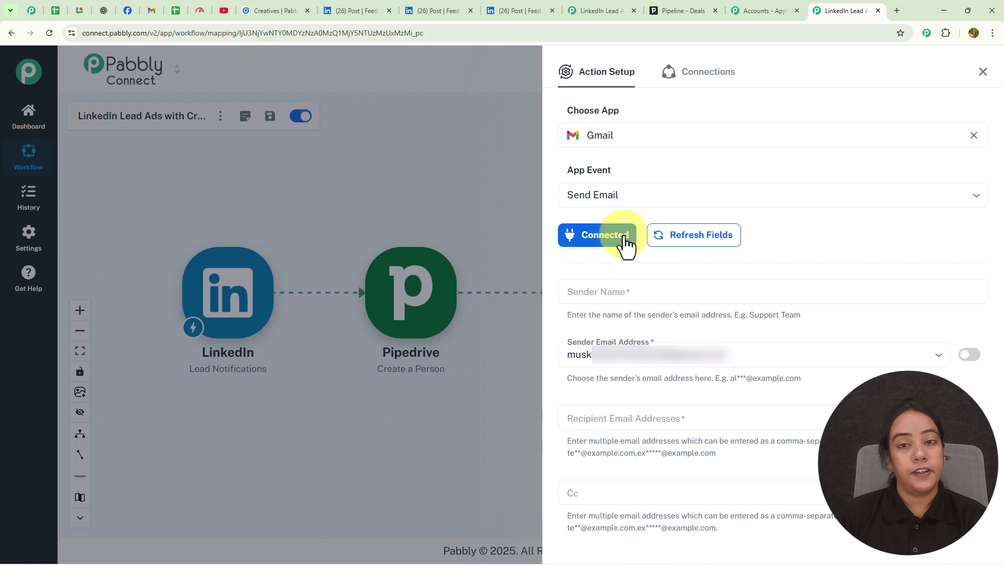
# Set the email's sender name to "NextWave Solutions" and check the sender email address setting.
pyautogui.click(609, 295)
pyautogui.write('NextWave Solutions')
pyautogui.scroll(-2, 638, 336)
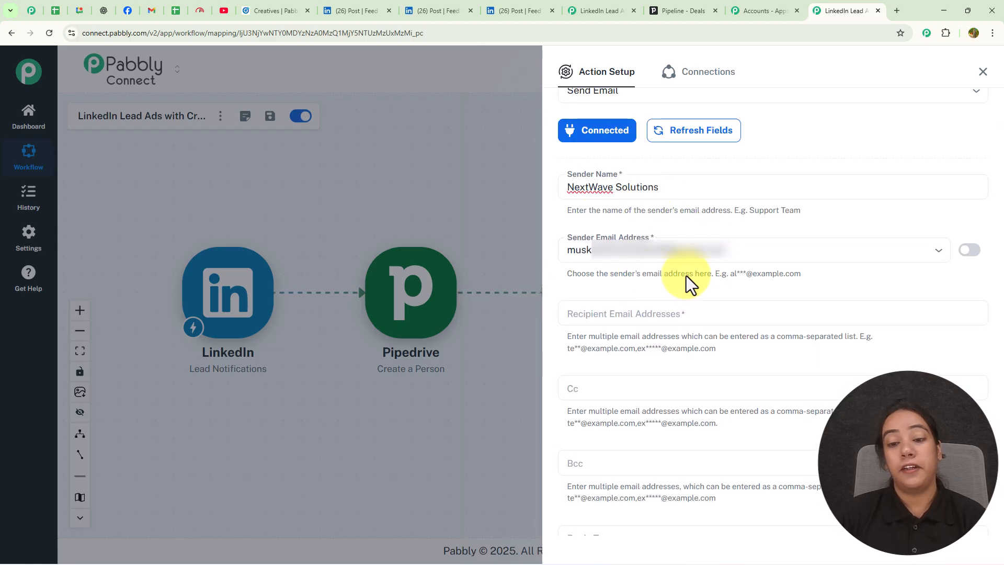
pyautogui.moveTo(922, 253)
pyautogui.click(869, 254)
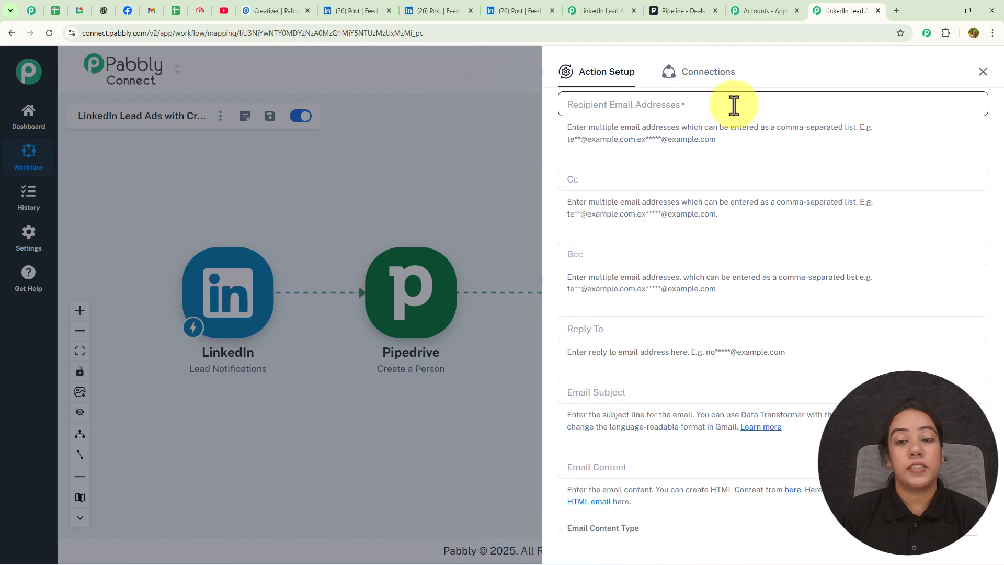
# Map the recipient email address to res5 Email address from the LinkedIn Lead Notifications step.
pyautogui.click(732, 105)
pyautogui.click(701, 183)
pyautogui.click(685, 202)
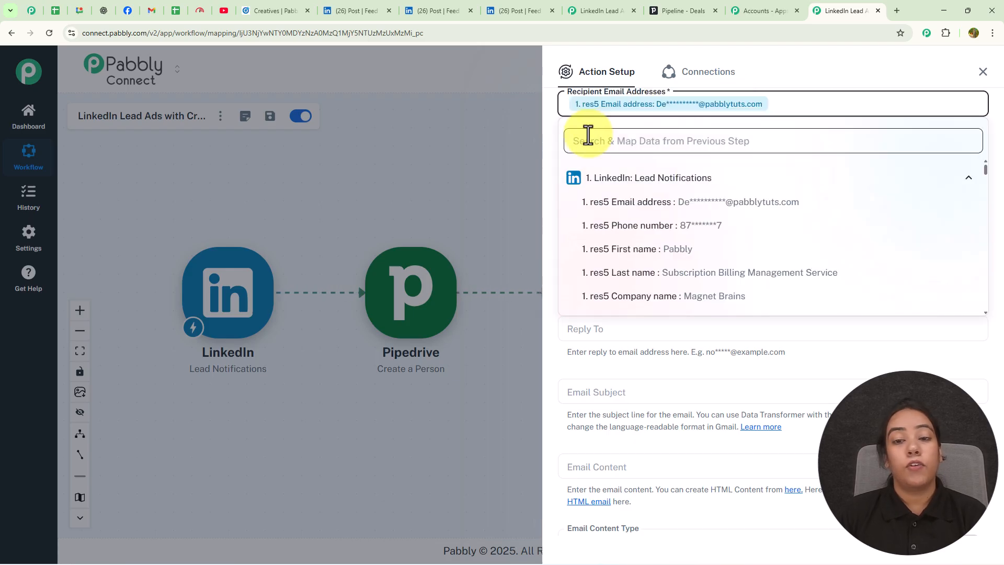
pyautogui.click(551, 154)
# Set the email subject to "Welcome to NextWave Solutions — Excited to Have You Onboard! 🌊✨".
pyautogui.scroll(-1, 550, 152)
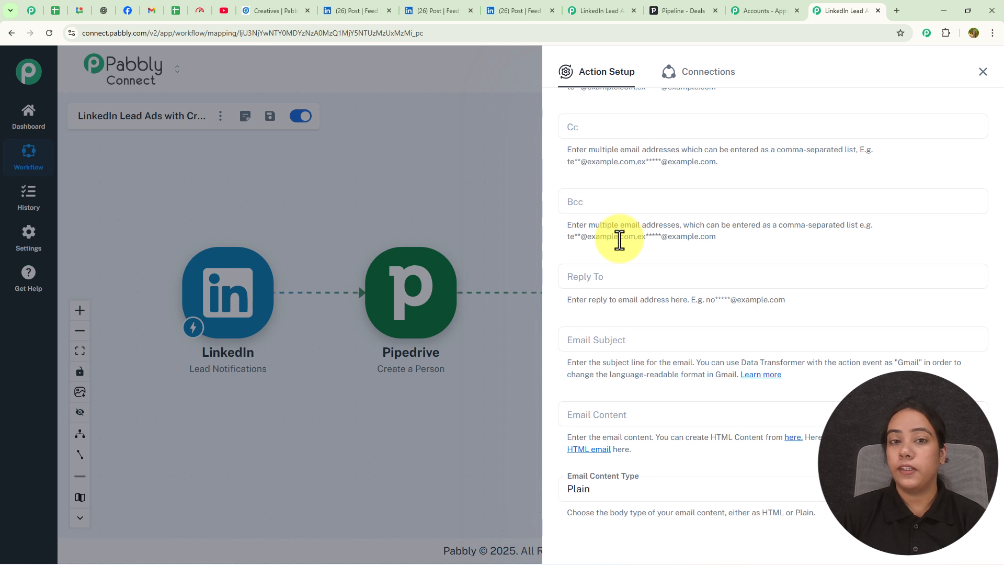
pyautogui.scroll(-3, 620, 240)
pyautogui.click(619, 191)
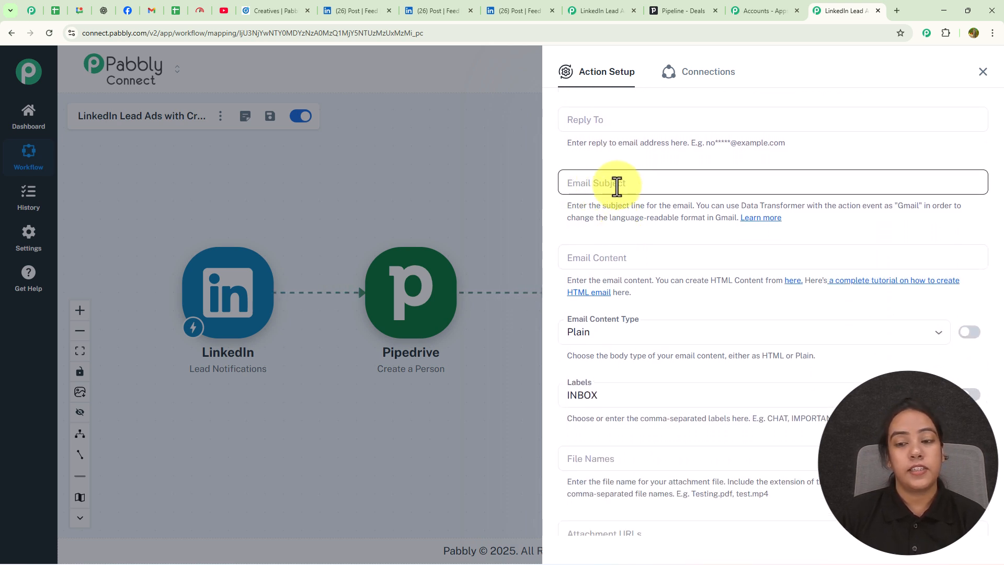
pyautogui.write('Welcome to NextWave Solutions — Excited to Have You Onboard! 🌊✨')
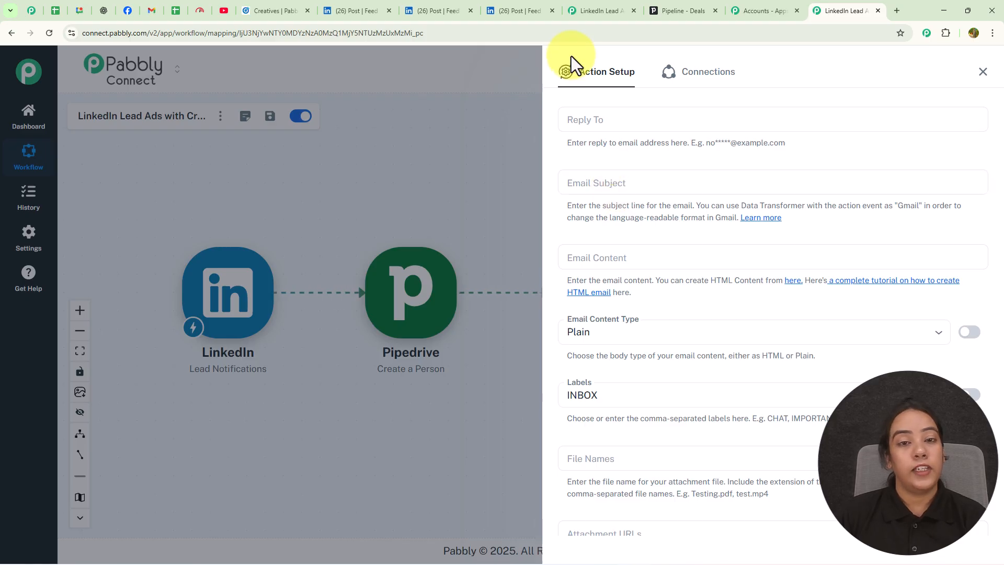
pyautogui.click(628, 148)
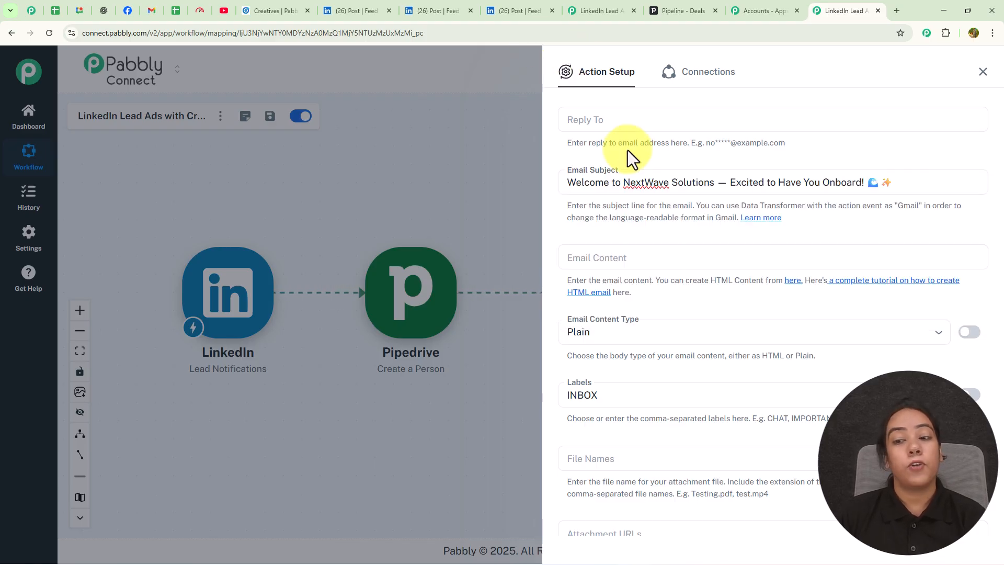
# Fill the email content with the prepared NextWave Solutions welcome message that begins "Hi {{Name}},".
pyautogui.scroll(-1, 648, 230)
pyautogui.click(660, 208)
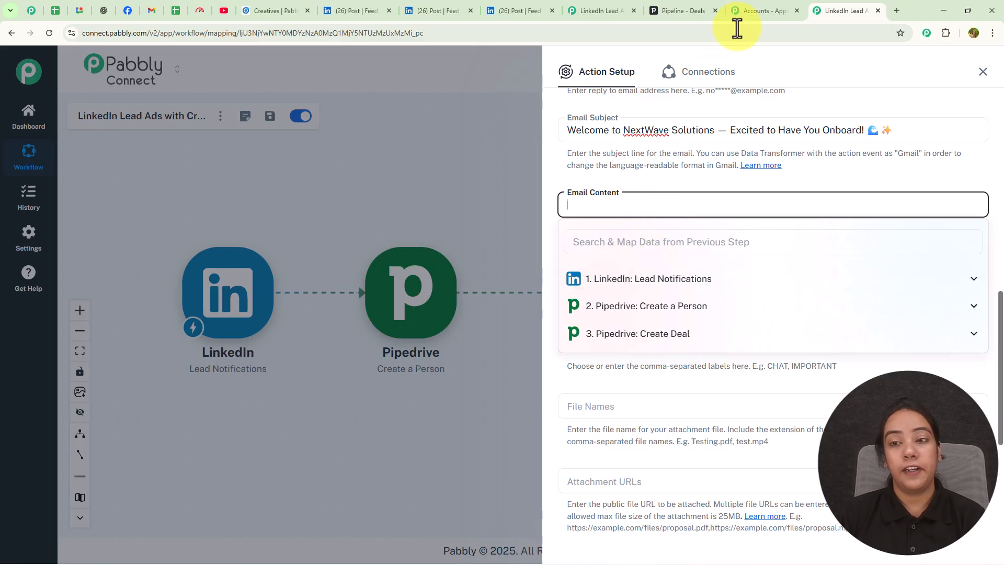
pyautogui.hotkey('ctrl', 'v')
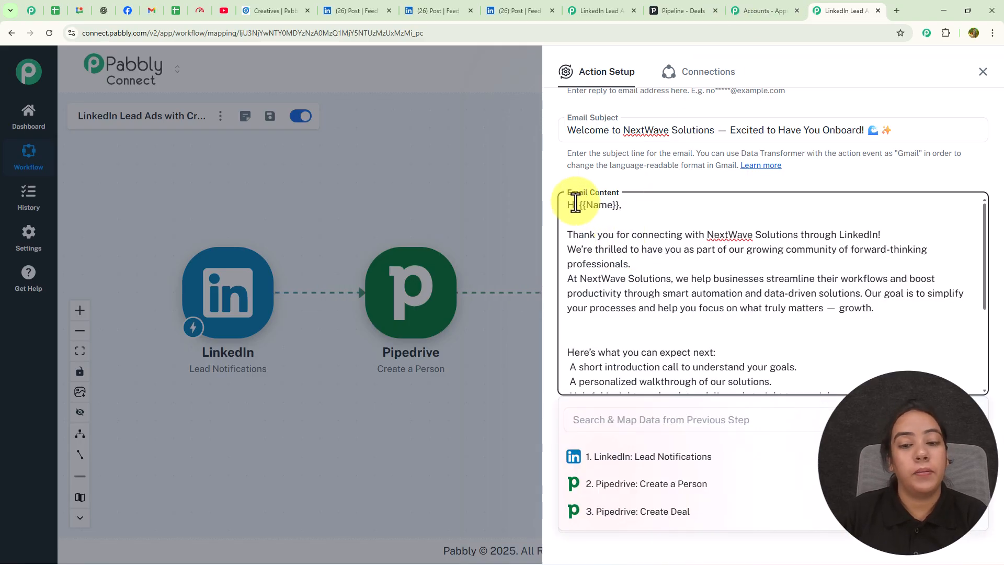
# Replace the {{Name}} placeholder in the email greeting with res5 First name from LinkedIn Lead Notifications and review the message.
pyautogui.moveTo(579, 205); pyautogui.dragTo(619, 204)
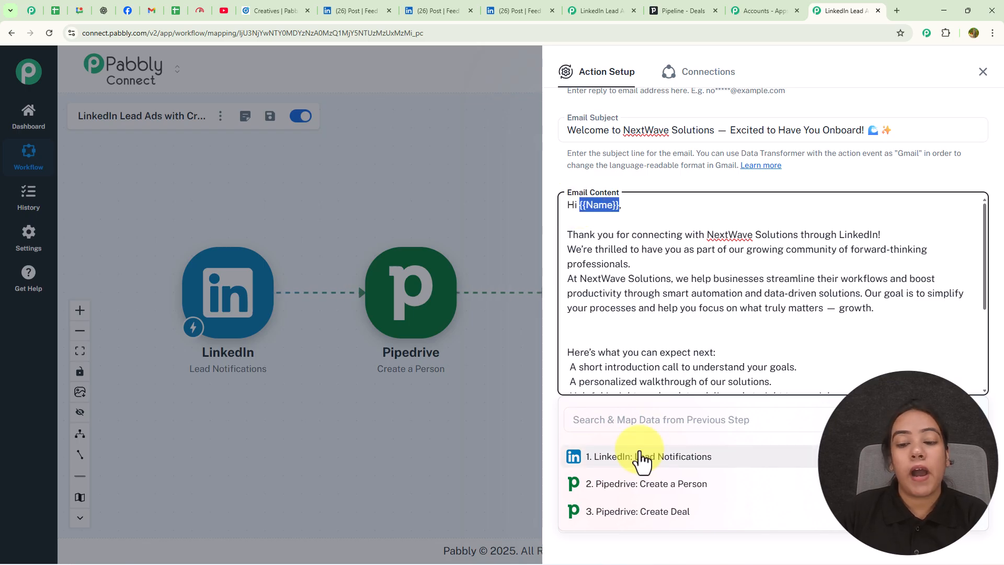
pyautogui.click(641, 461)
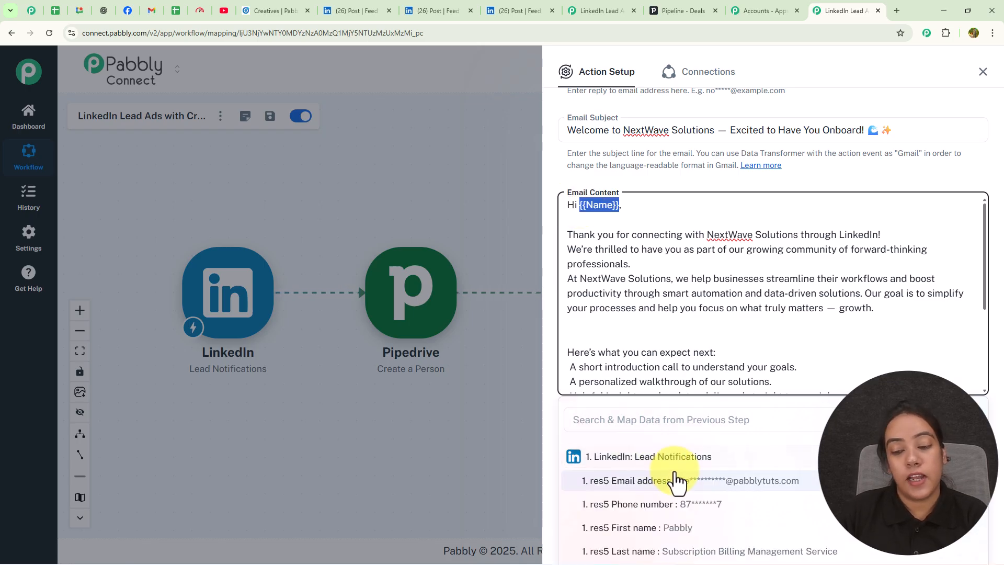
pyautogui.scroll(-1, 680, 489)
pyautogui.click(680, 479)
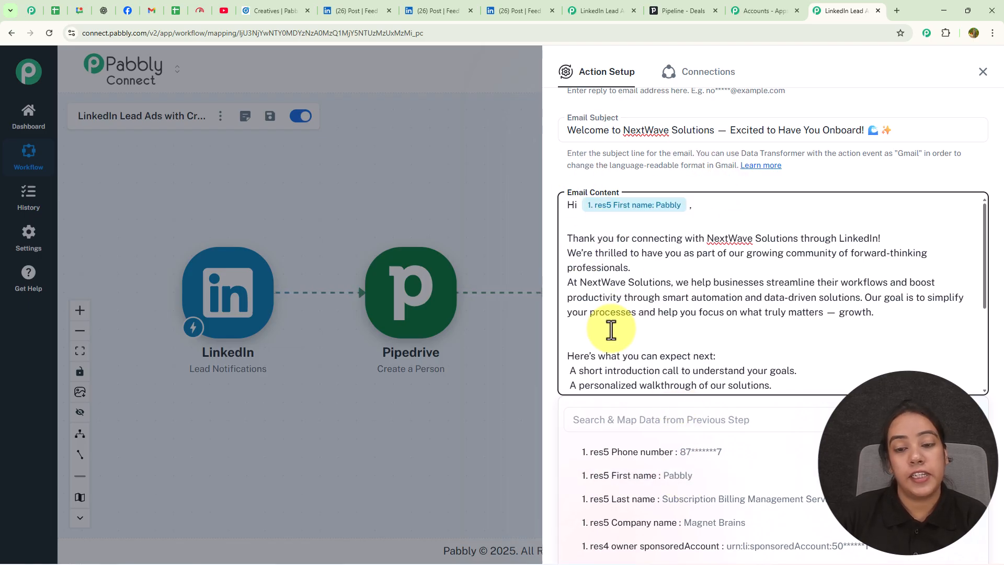
pyautogui.click(643, 172)
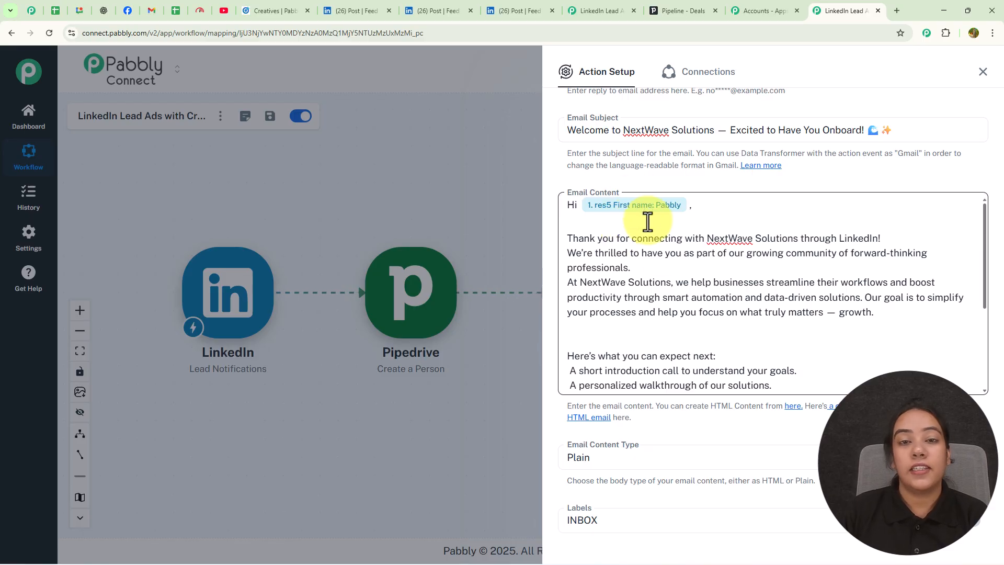
pyautogui.scroll(-3, 668, 225)
pyautogui.scroll(1, 677, 224)
pyautogui.scroll(-1, 676, 239)
pyautogui.scroll(1, 672, 261)
pyautogui.scroll(-2, 668, 298)
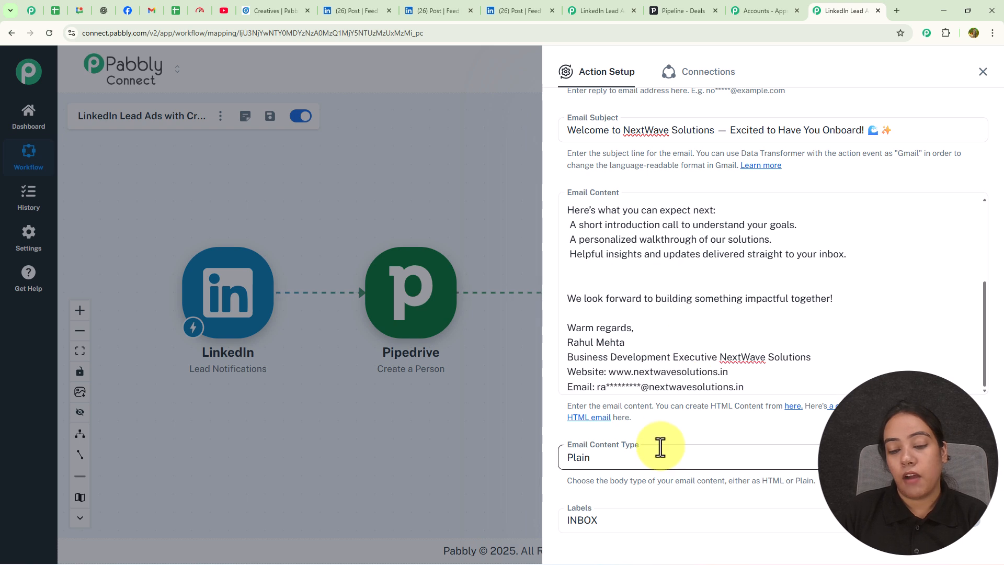
# Save the Gmail action with Plain content type, the INBOX label and Simple Response on, and send a test request.
pyautogui.scroll(-3, 661, 449)
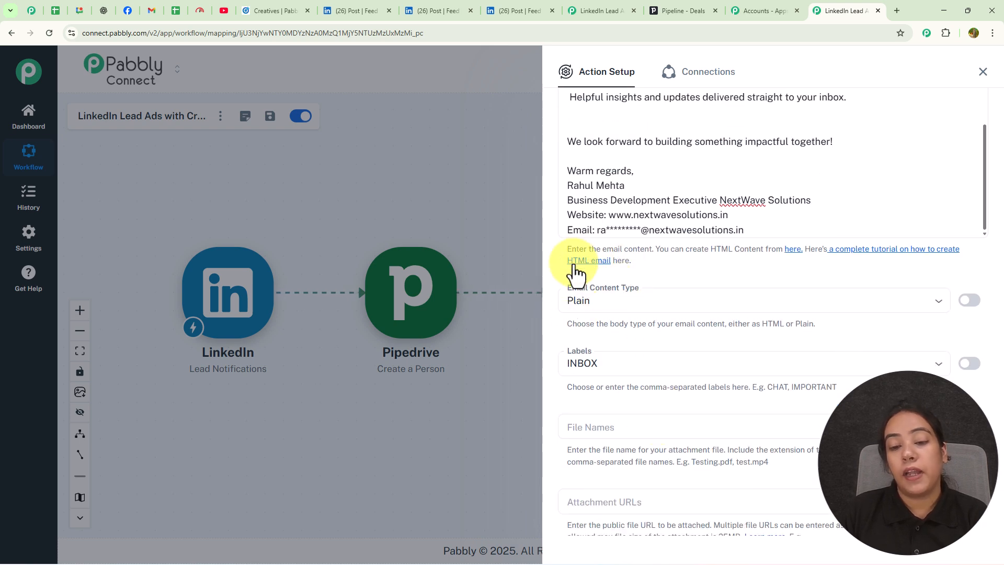
pyautogui.scroll(-3, 630, 339)
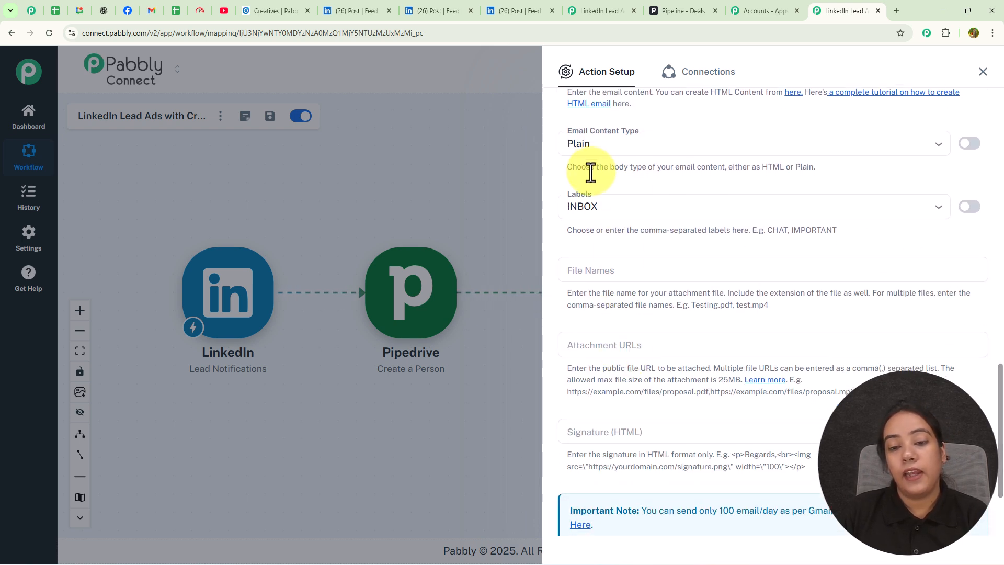
pyautogui.scroll(-3, 664, 265)
pyautogui.scroll(1, 661, 282)
pyautogui.scroll(-1, 654, 309)
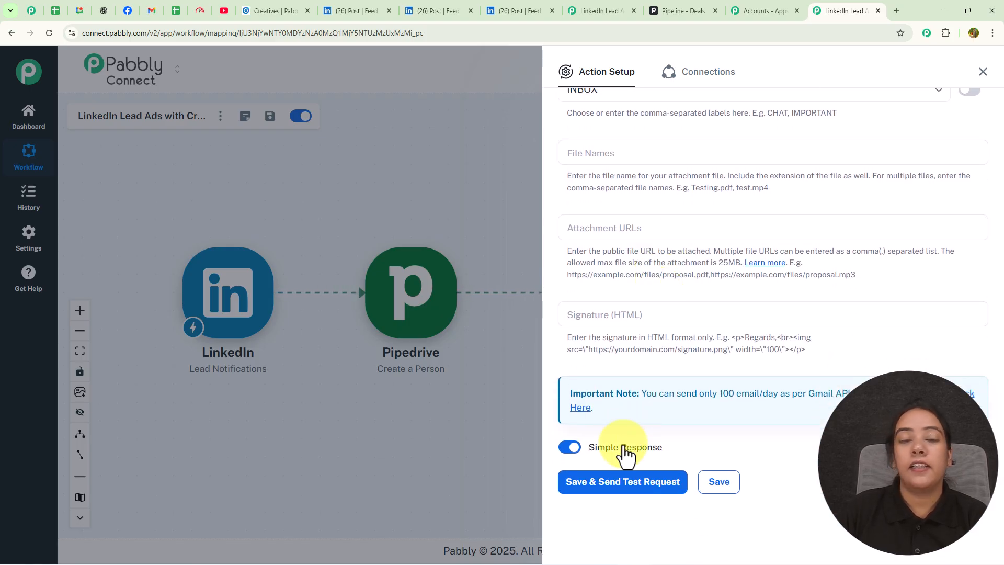
pyautogui.moveTo(627, 448)
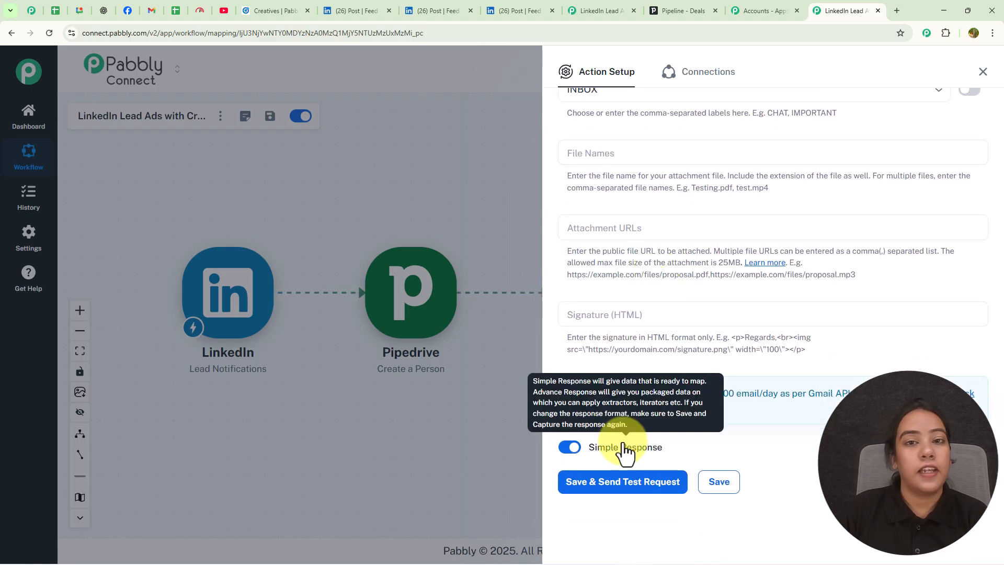
pyautogui.click(629, 487)
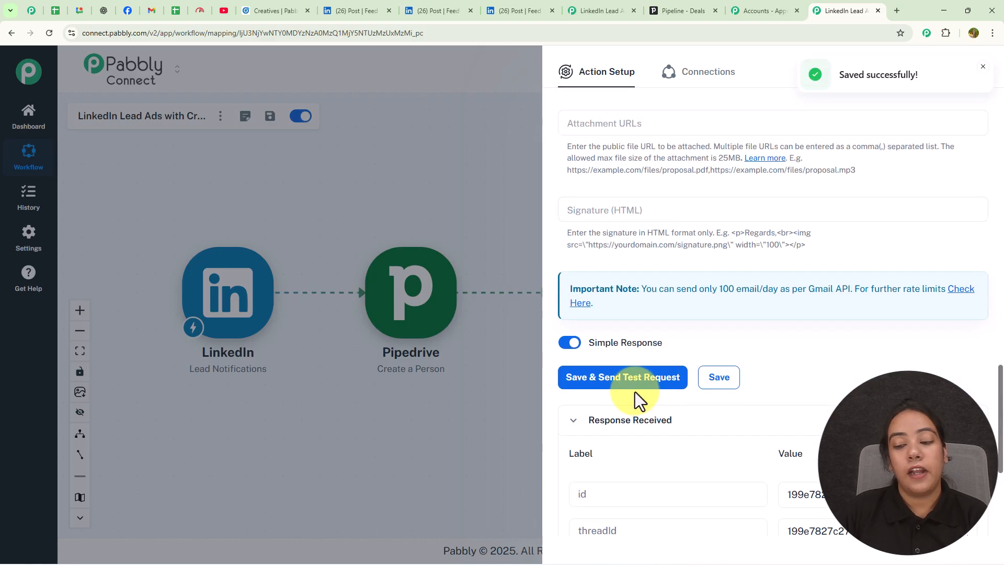
# Review the response received for the Gmail action and switch to Gmail to check the delivered welcome email.
pyautogui.scroll(-6, 634, 392)
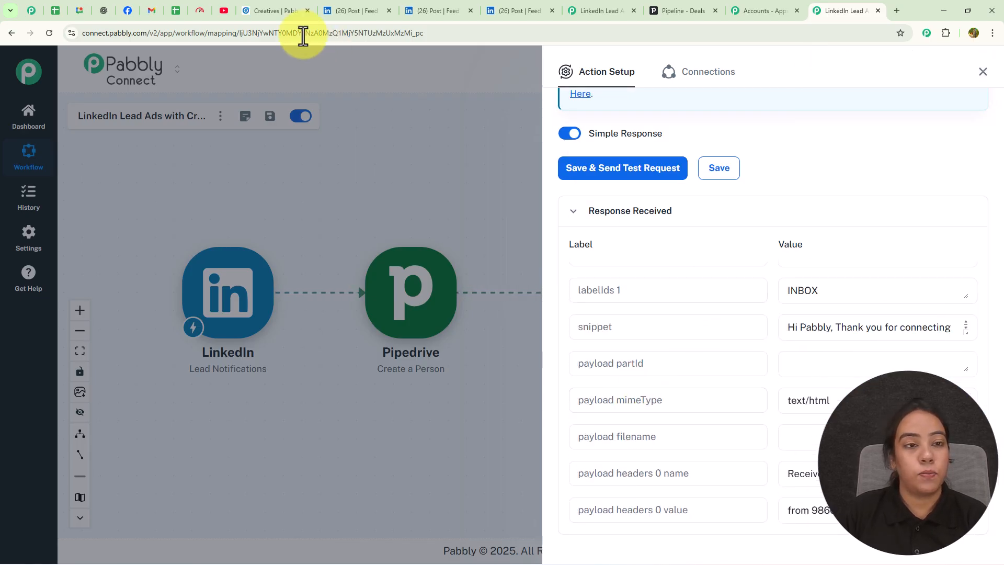
pyautogui.click(152, 11)
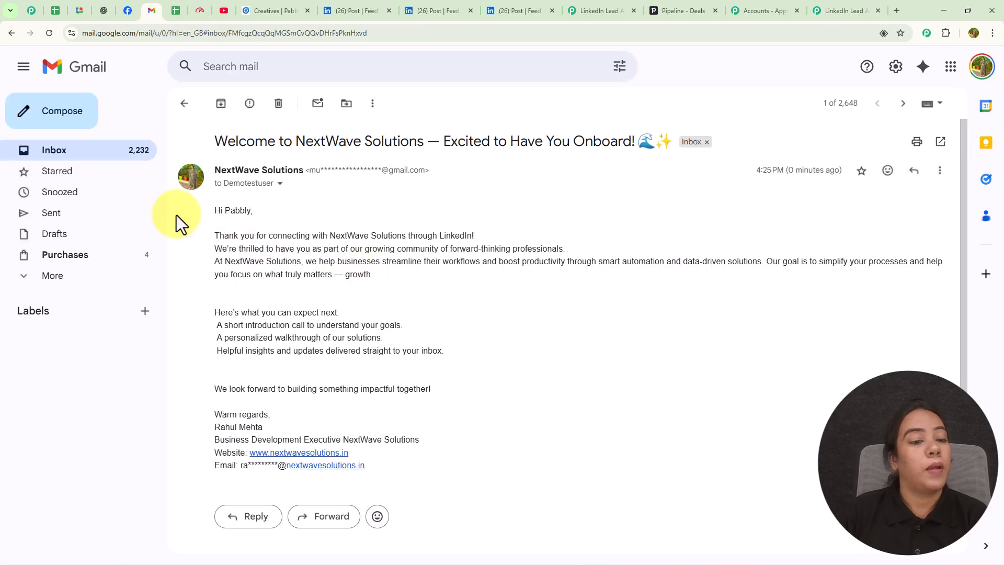